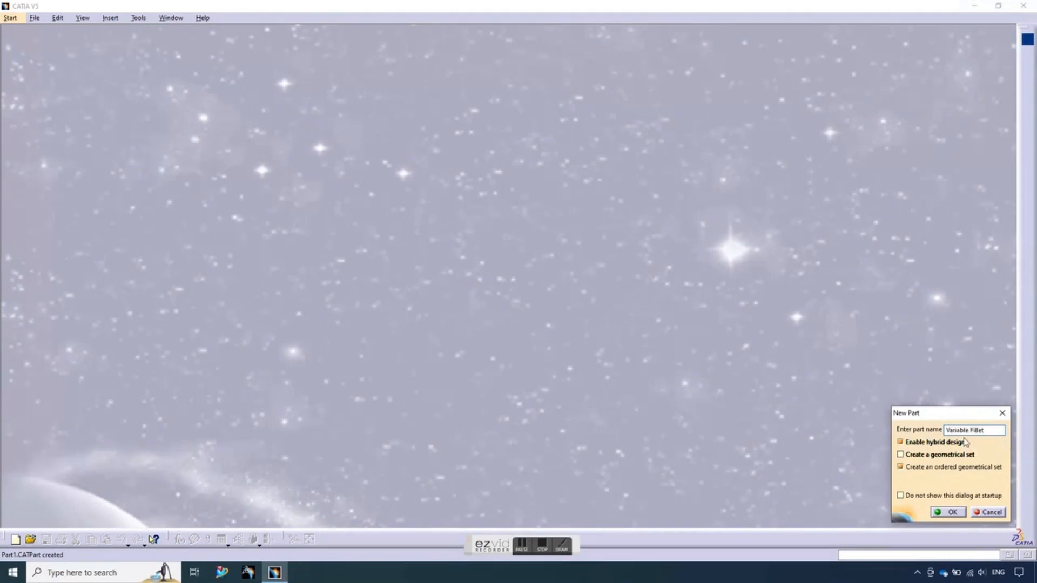
# Create the hybrid-design part "Variable Fillet" and move its ordered geometrical set out of PartBody to directly under the part.
pyautogui.click(951, 510)
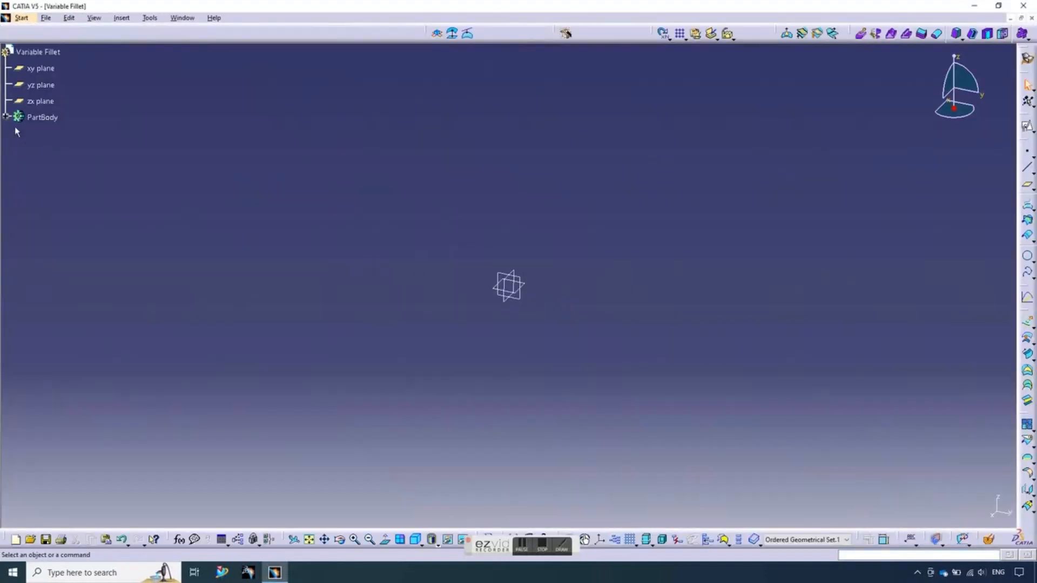
pyautogui.click(6, 117)
pyautogui.moveTo(78, 134); pyautogui.dragTo(103, 94)
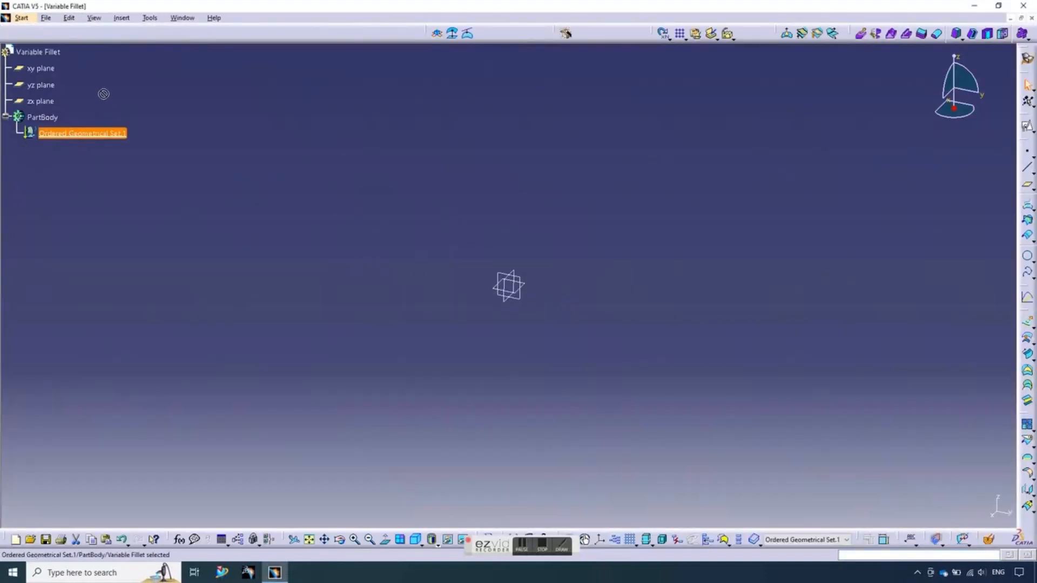
pyautogui.moveTo(62, 57); pyautogui.dragTo(54, 52)
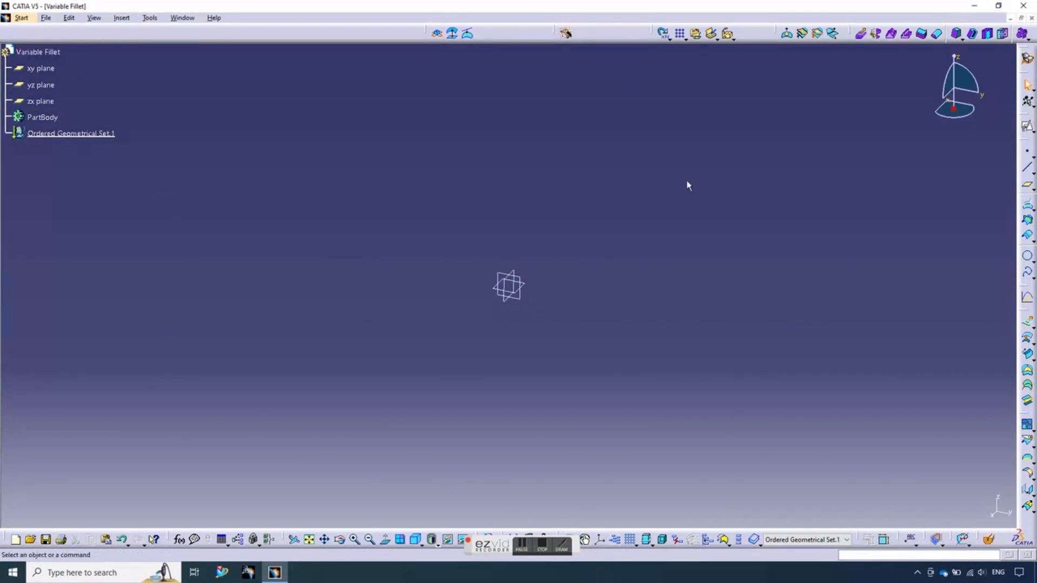
# Create a positioned sketch on the yz plane and draw a vertical line about 37 mm from the V axis, on the negative H side.
pyautogui.click(1021, 128)
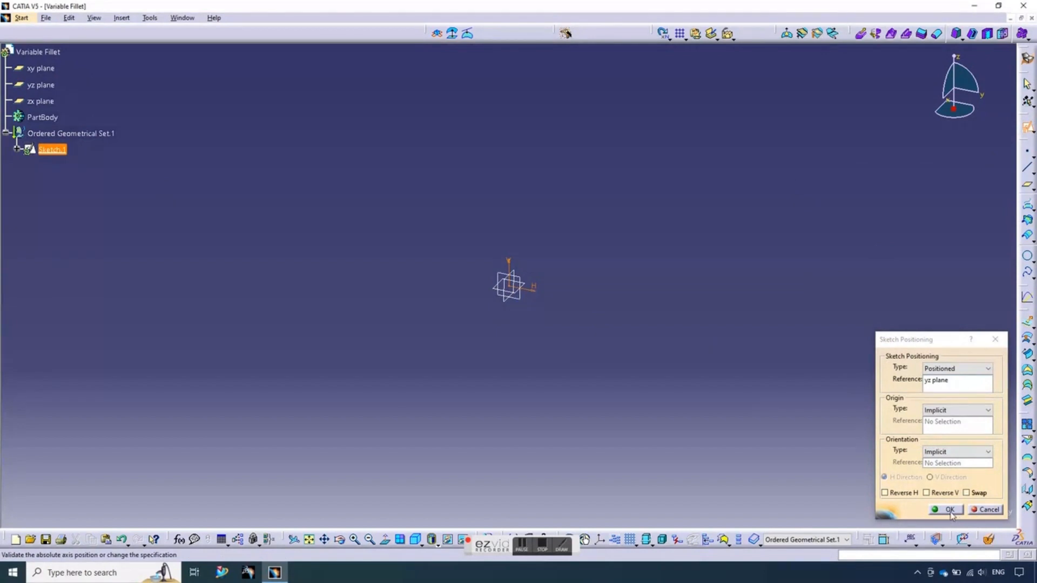
pyautogui.click(949, 510)
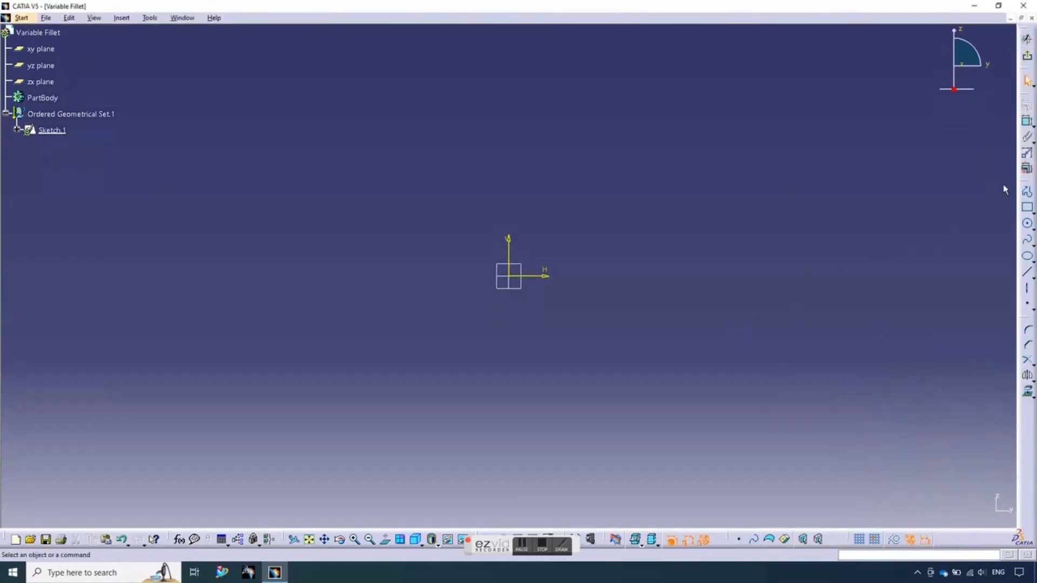
pyautogui.click(1027, 191)
pyautogui.click(434, 185)
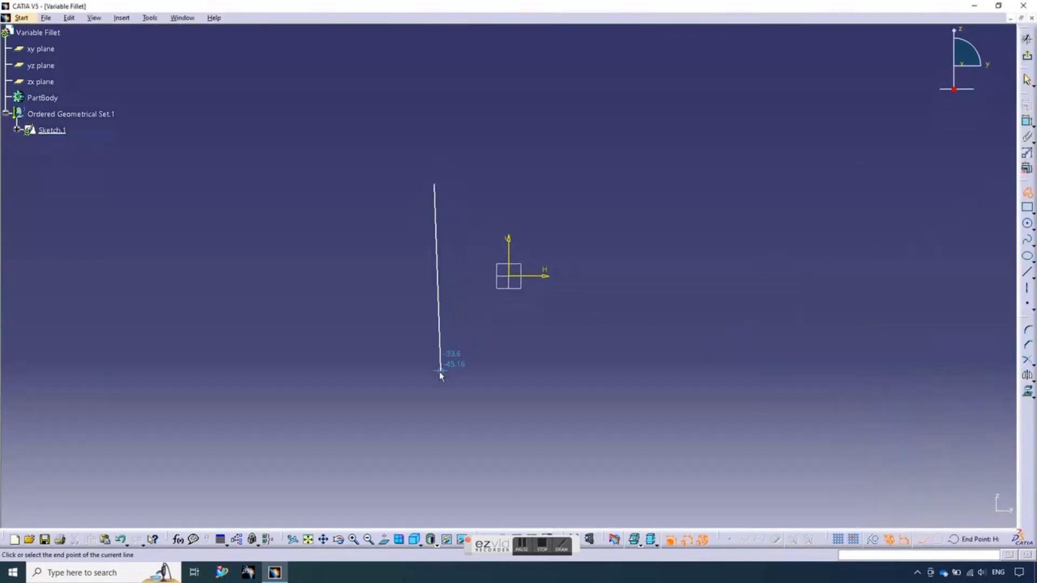
pyautogui.click(434, 382)
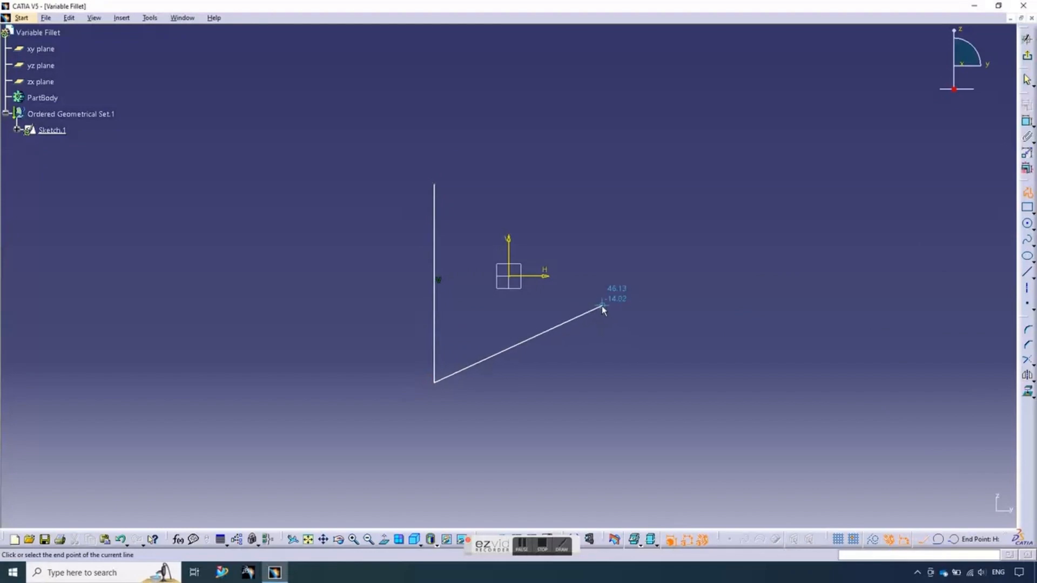
pyautogui.doubleClick(602, 307)
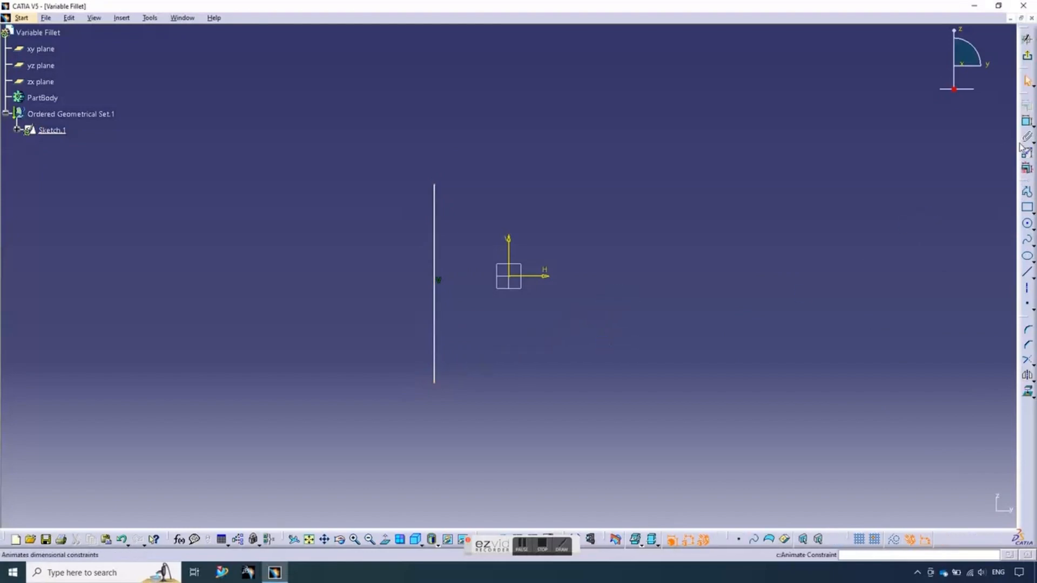
# Constrain the vertical line's distance from the V axis to 35 mm and exit the sketch.
pyautogui.click(1027, 121)
pyautogui.click(508, 255)
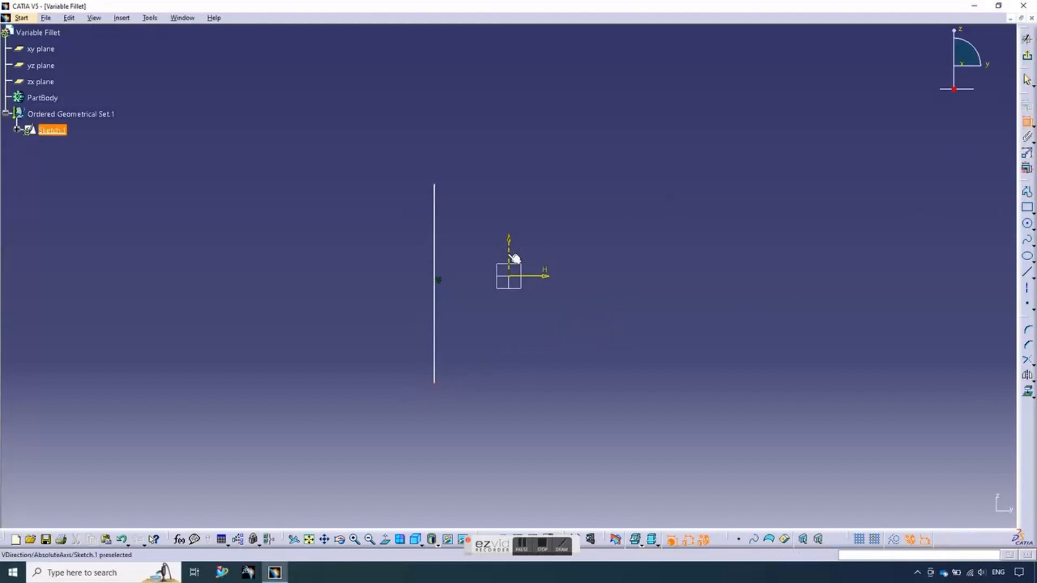
pyautogui.click(440, 243)
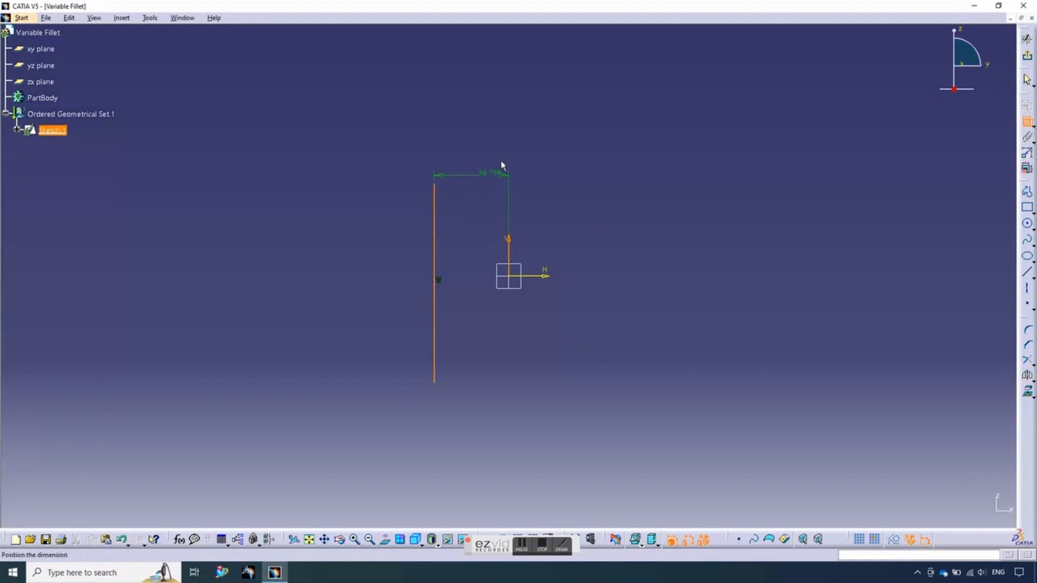
pyautogui.click(507, 127)
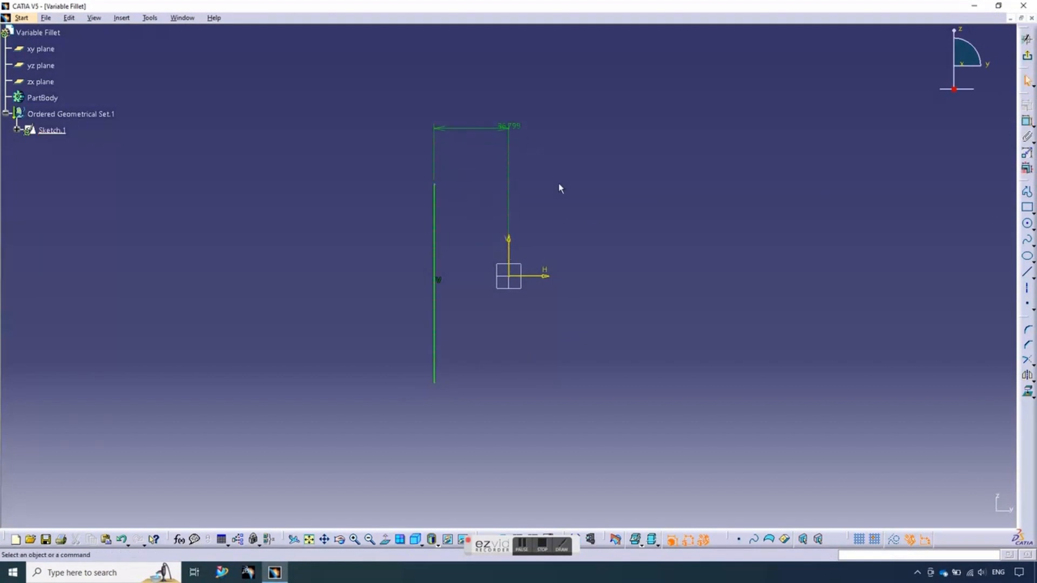
pyautogui.doubleClick(515, 127)
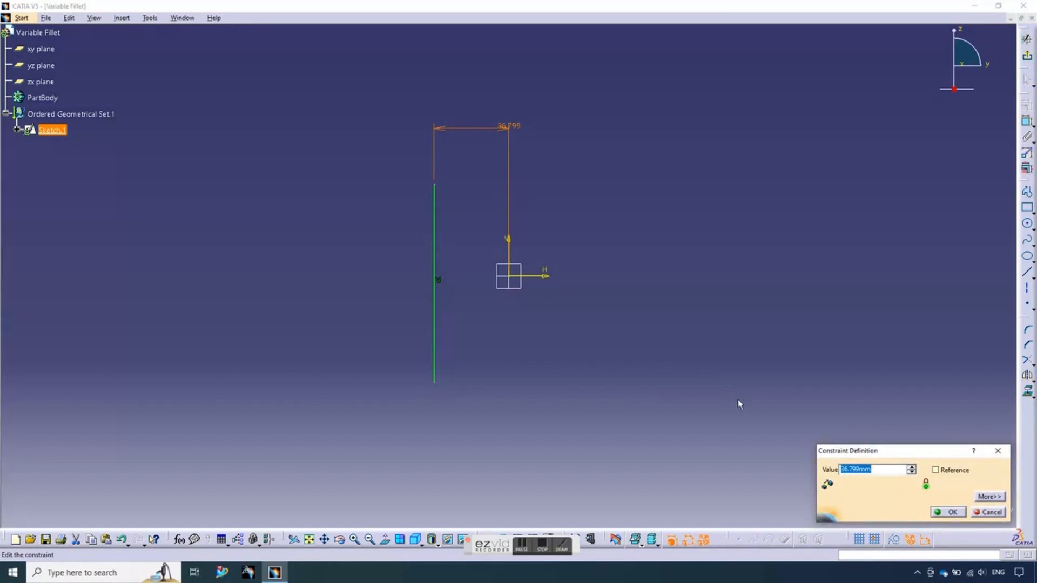
pyautogui.write('35')
pyautogui.press('Return')
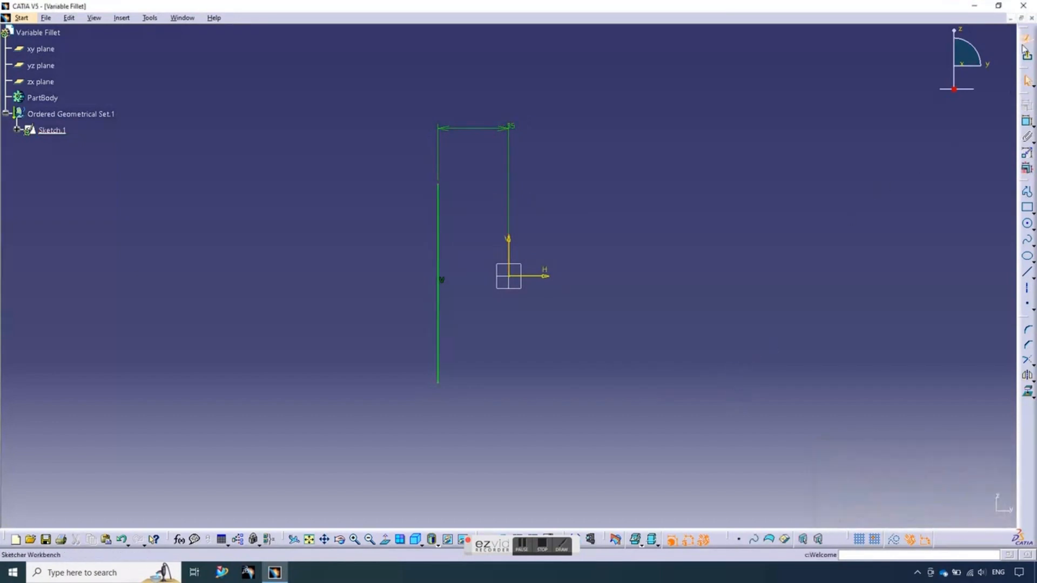
pyautogui.click(1025, 53)
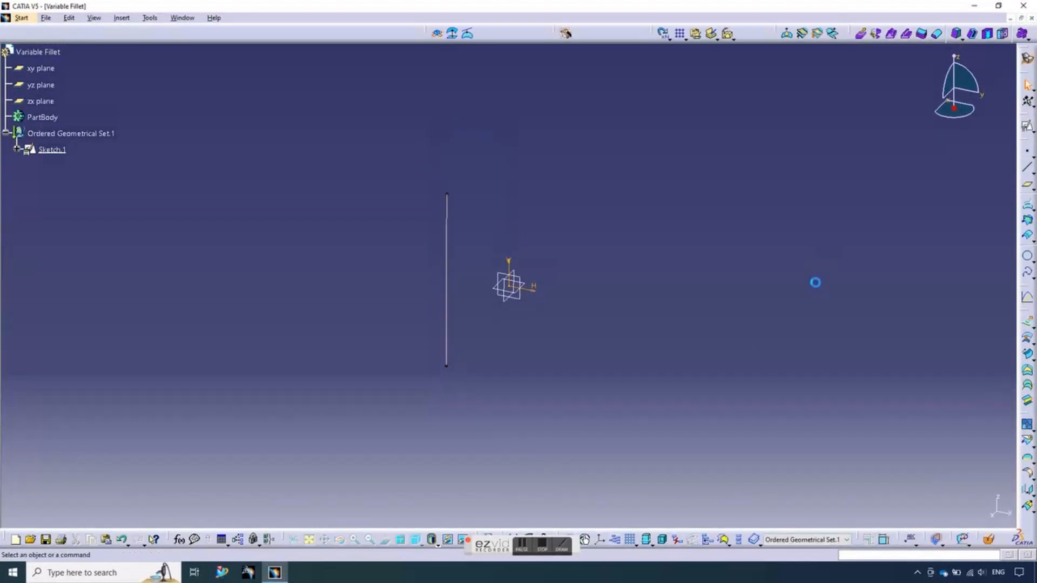
# Extrude the sketched line into a surface along the Y component, with Limit 1 at 69 mm and Limit 2 at 64 mm.
pyautogui.click(1027, 323)
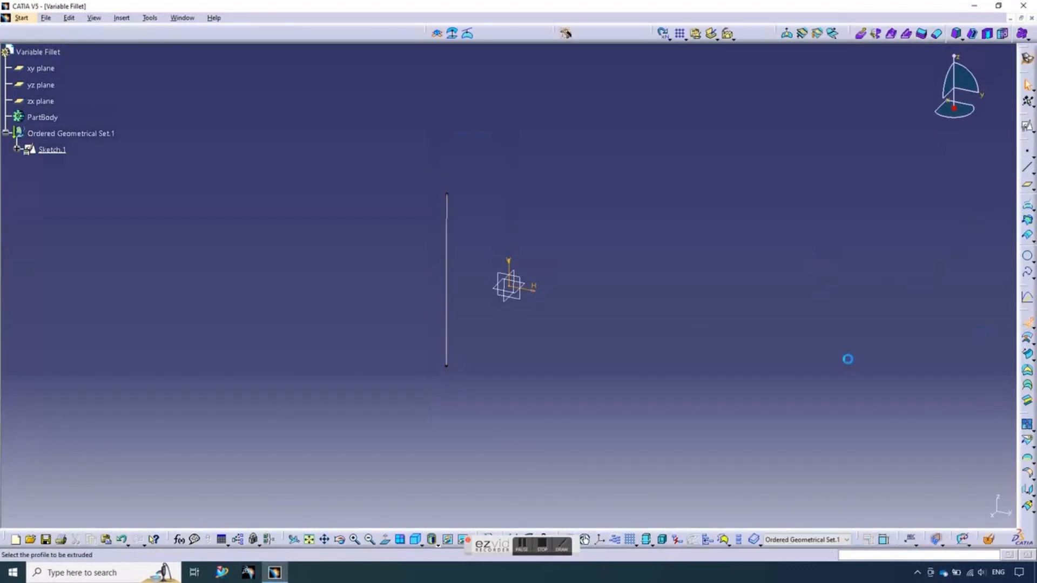
pyautogui.click(443, 254)
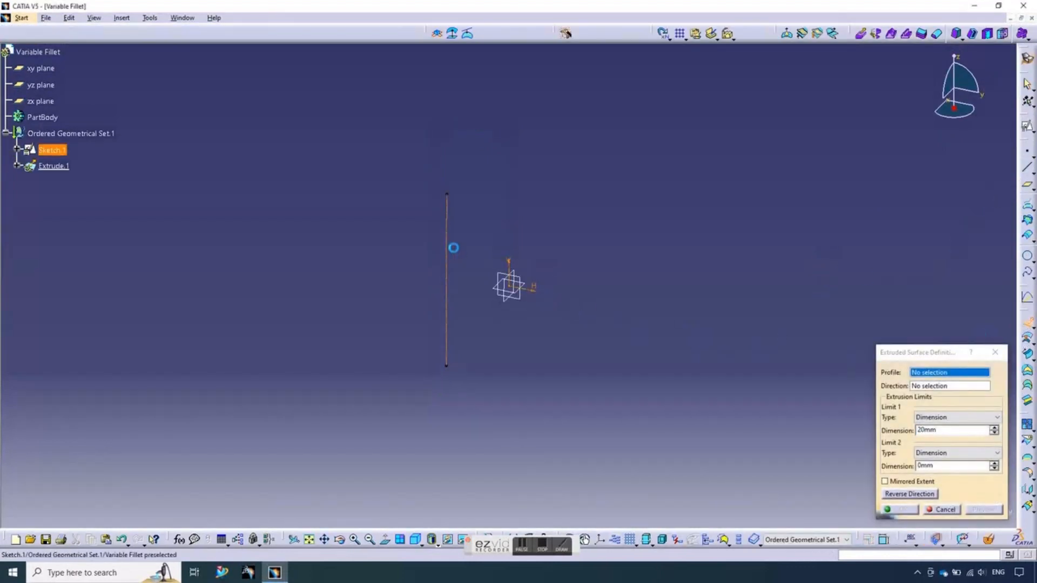
pyautogui.rightClick(928, 387)
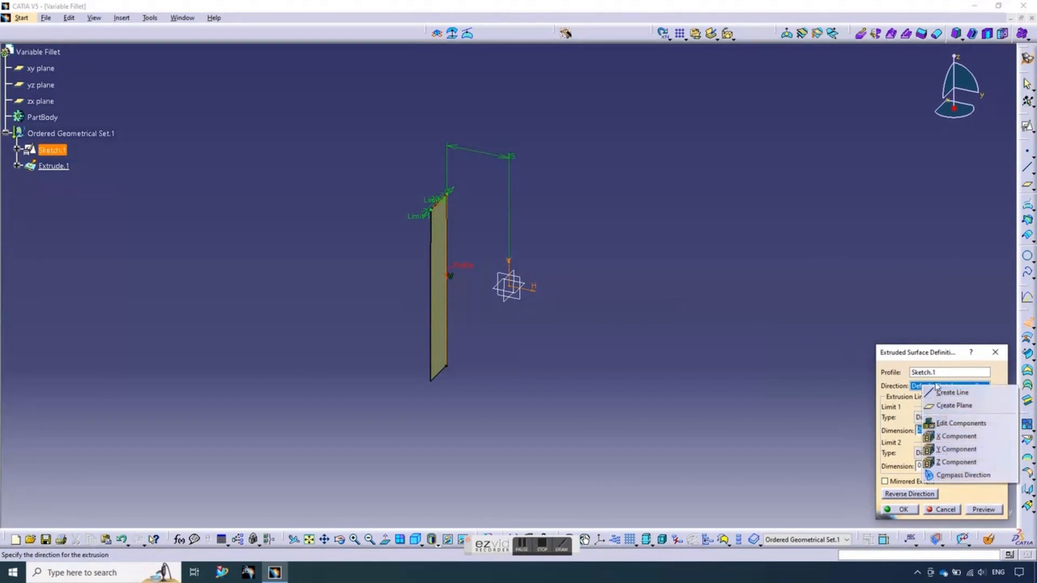
pyautogui.click(950, 449)
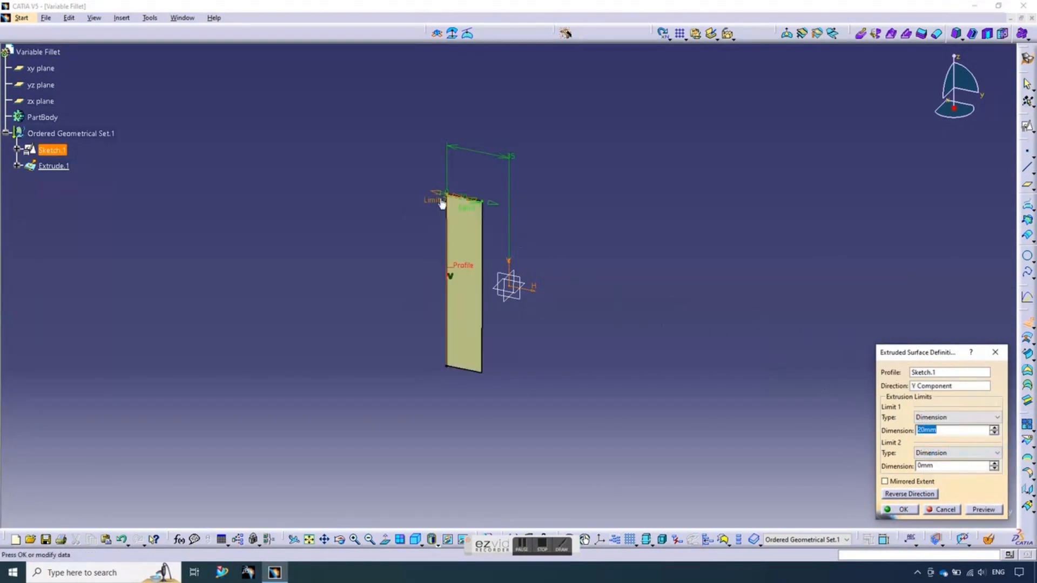
pyautogui.moveTo(441, 203); pyautogui.dragTo(334, 174)
pyautogui.moveTo(493, 209); pyautogui.dragTo(582, 222)
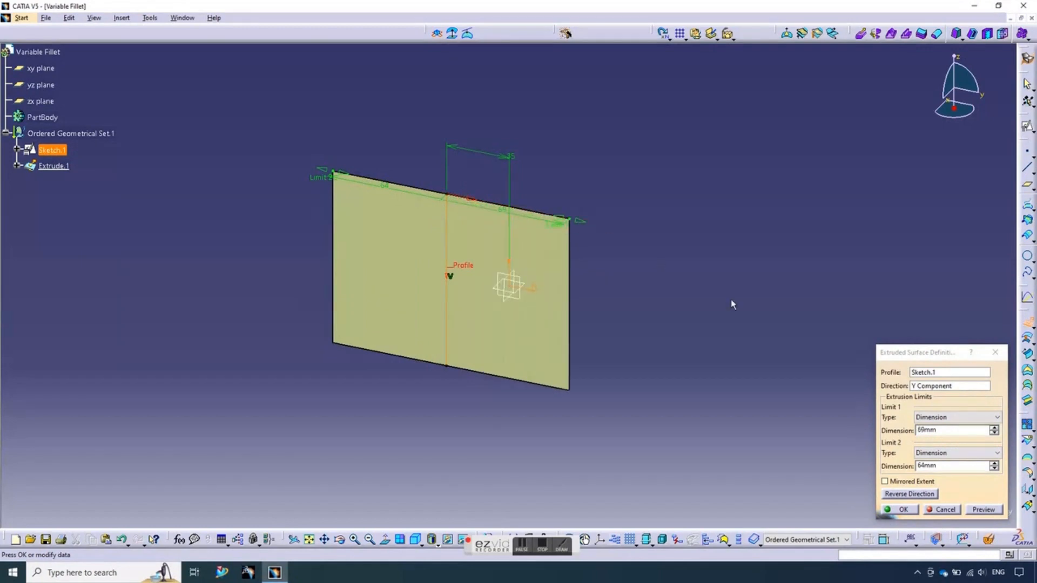
pyautogui.click(903, 510)
# Hide all curves and all sketches in the part.
pyautogui.moveTo(583, 440); pyautogui.dragTo(655, 346, button='middle')
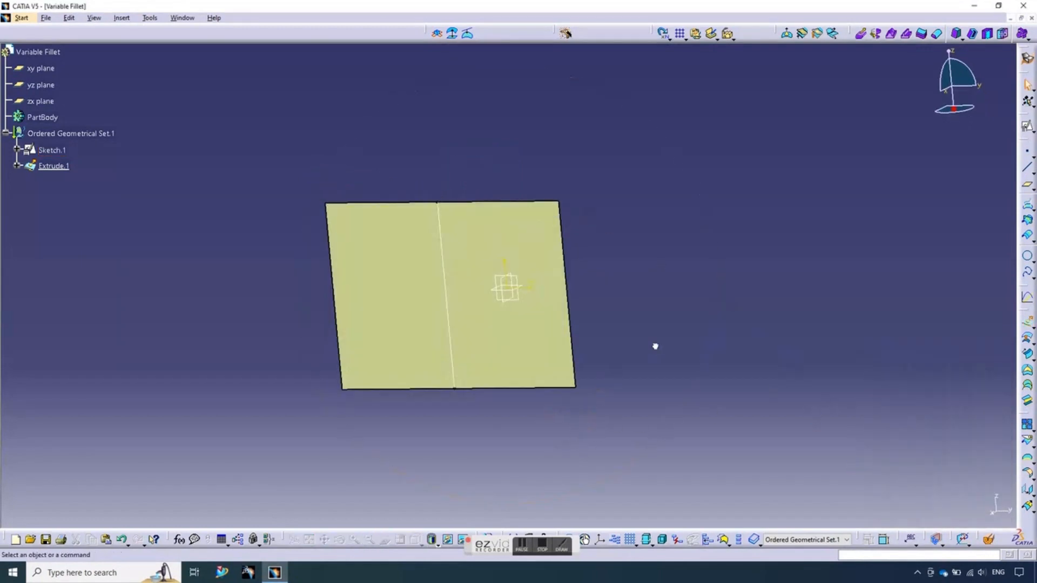
pyautogui.click(151, 18)
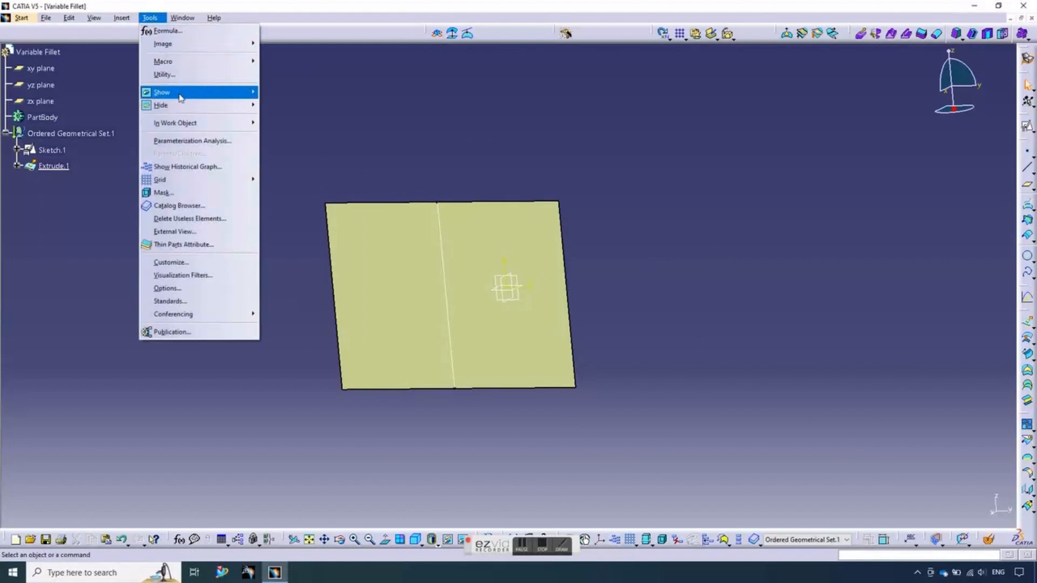
pyautogui.moveTo(237, 105)
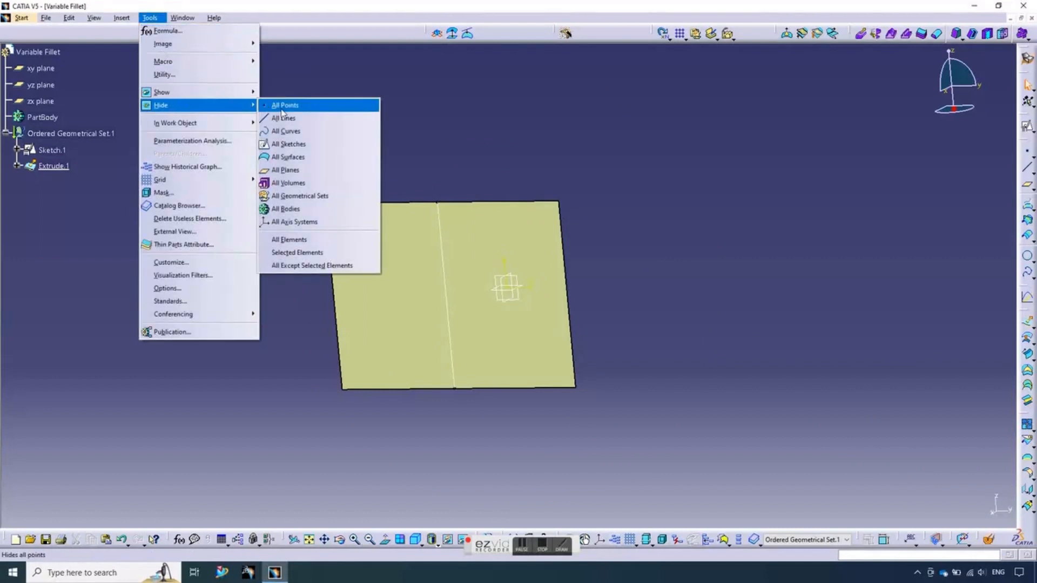
pyautogui.click(285, 130)
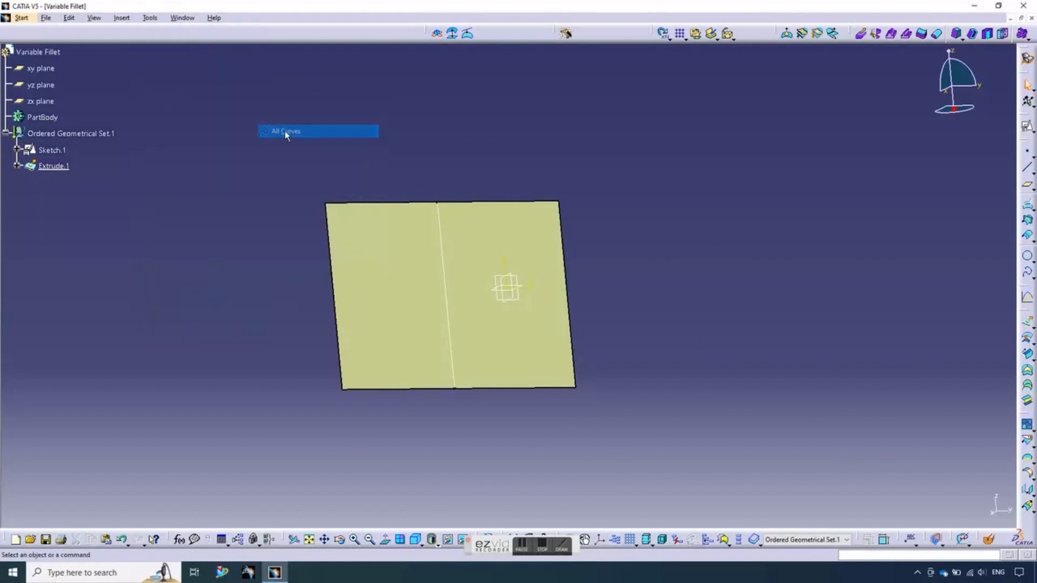
pyautogui.click(150, 18)
pyautogui.moveTo(226, 105)
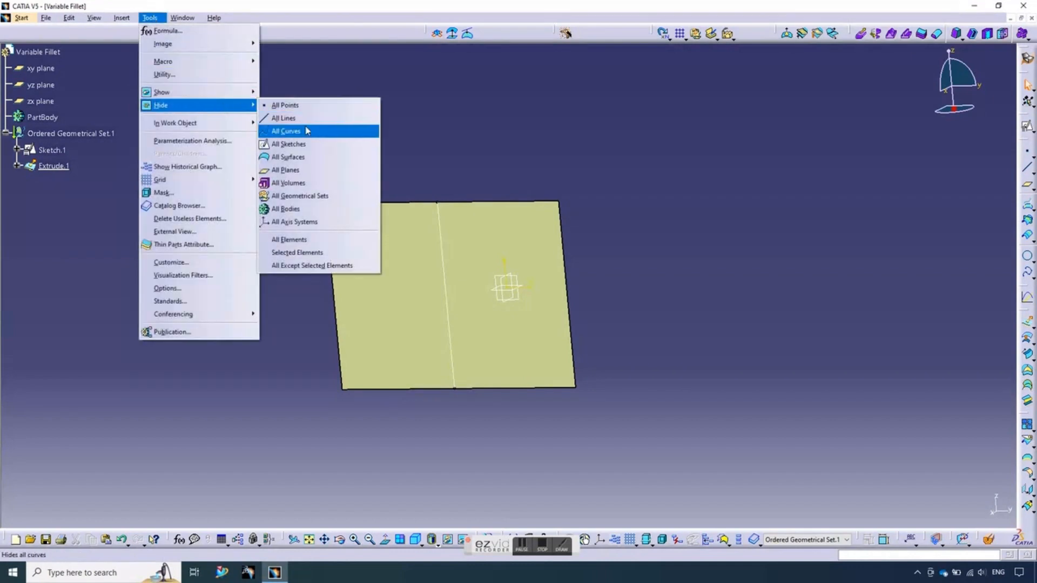
pyautogui.click(289, 143)
pyautogui.click(150, 18)
pyautogui.click(326, 114)
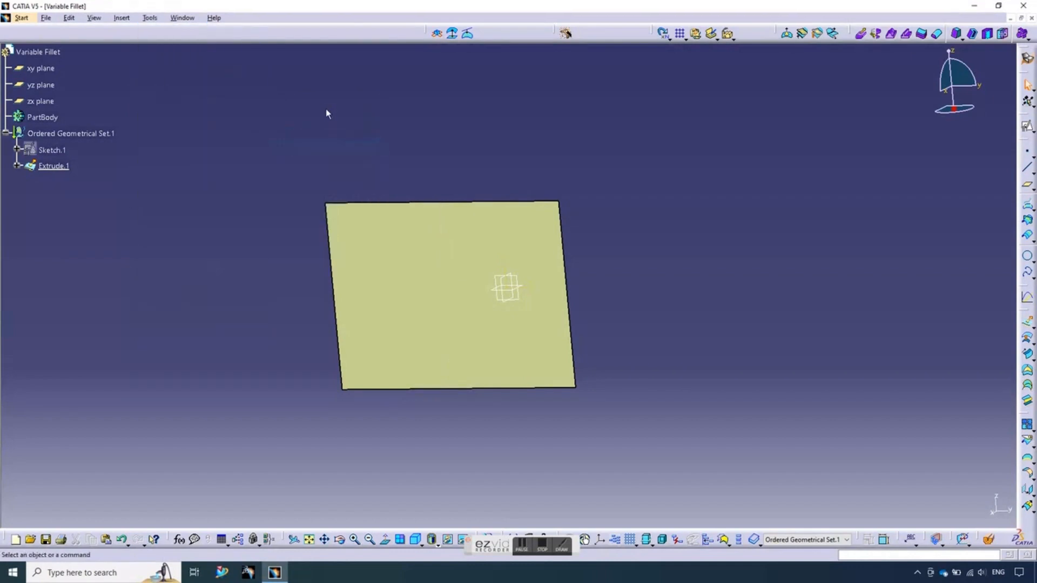
# Hide the xy, yz and zx reference planes.
pyautogui.keyDown('ctrl'); pyautogui.click(40, 84); pyautogui.keyUp('ctrl')
pyautogui.rightClick(43, 100)
pyautogui.click(76, 134)
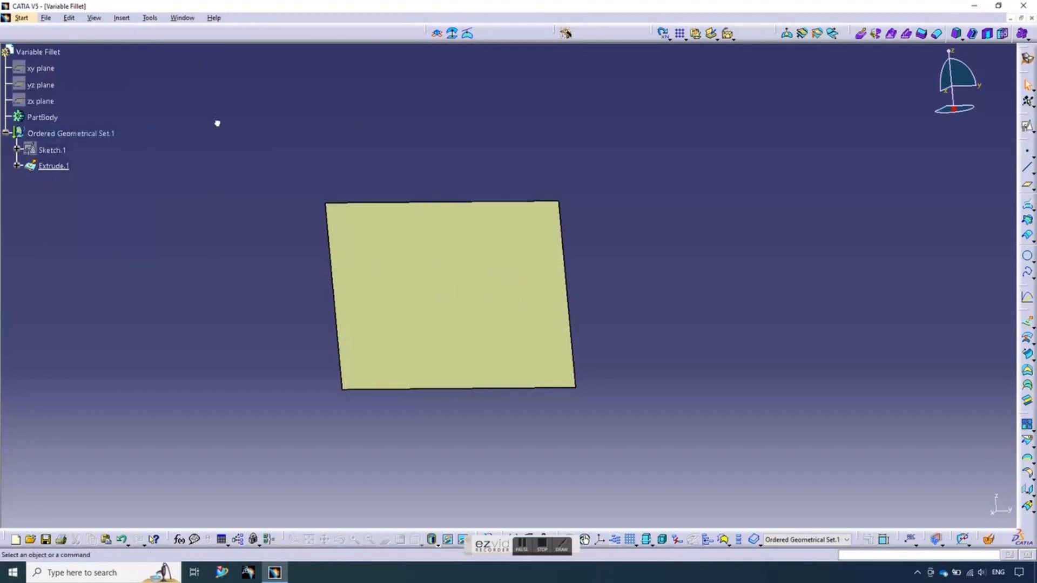
# Create an offset surface parallel to the extruded surface.
pyautogui.moveTo(733, 366); pyautogui.dragTo(675, 349, button='middle')
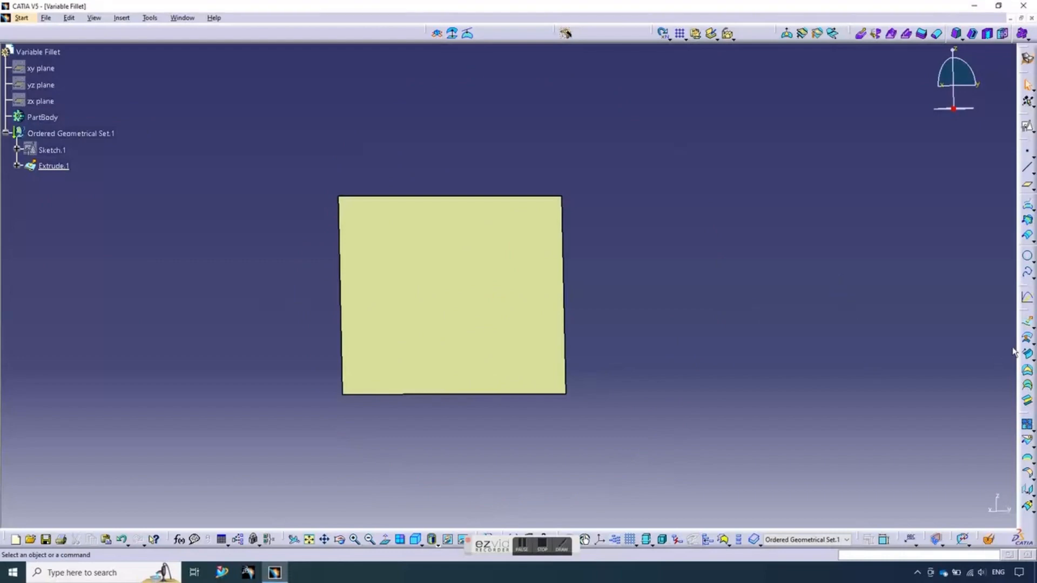
pyautogui.click(1027, 353)
pyautogui.click(502, 333)
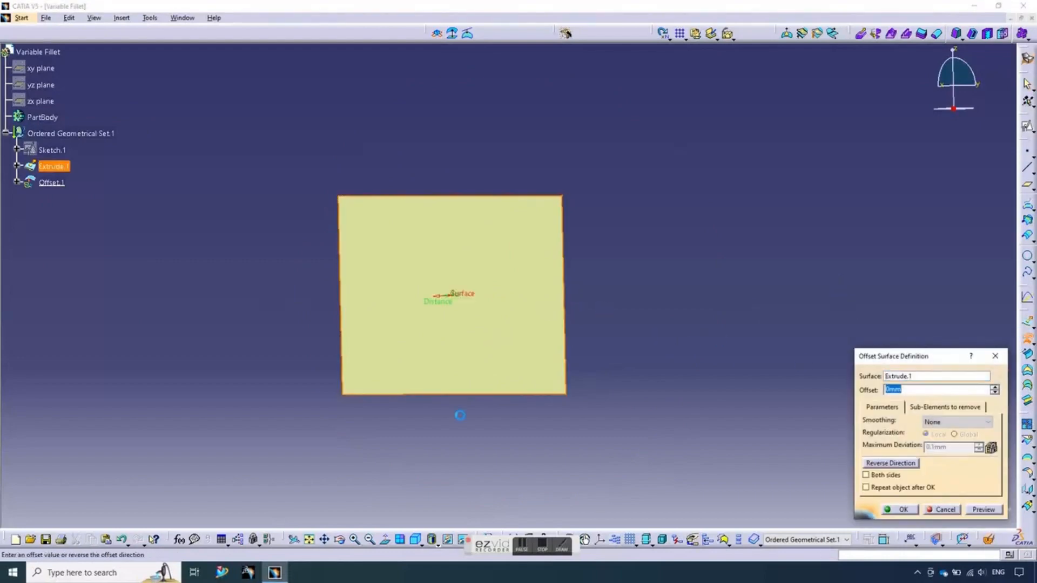
pyautogui.moveTo(292, 419); pyautogui.dragTo(549, 273, button='middle')
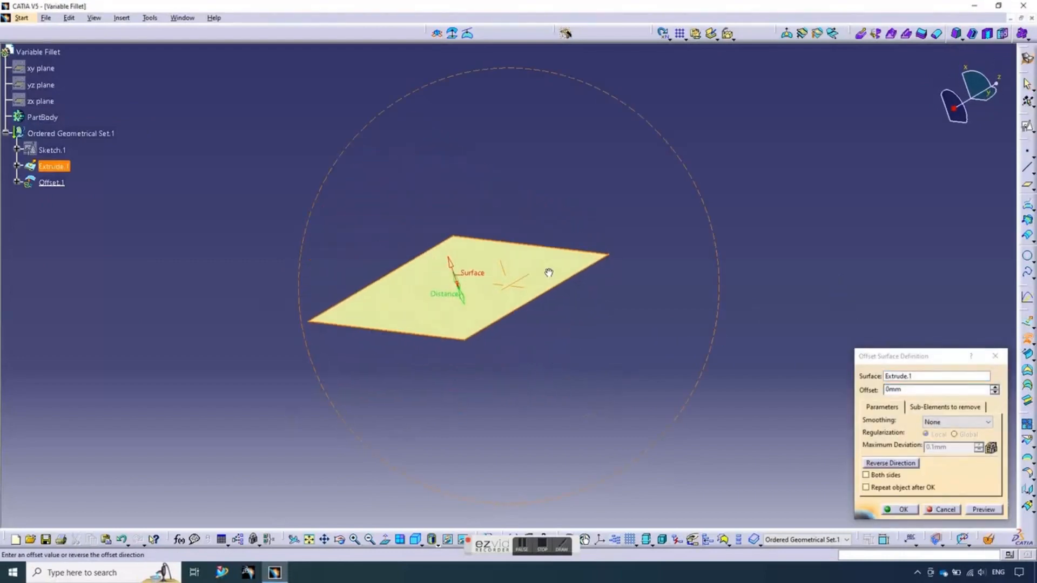
pyautogui.moveTo(452, 261); pyautogui.dragTo(450, 256)
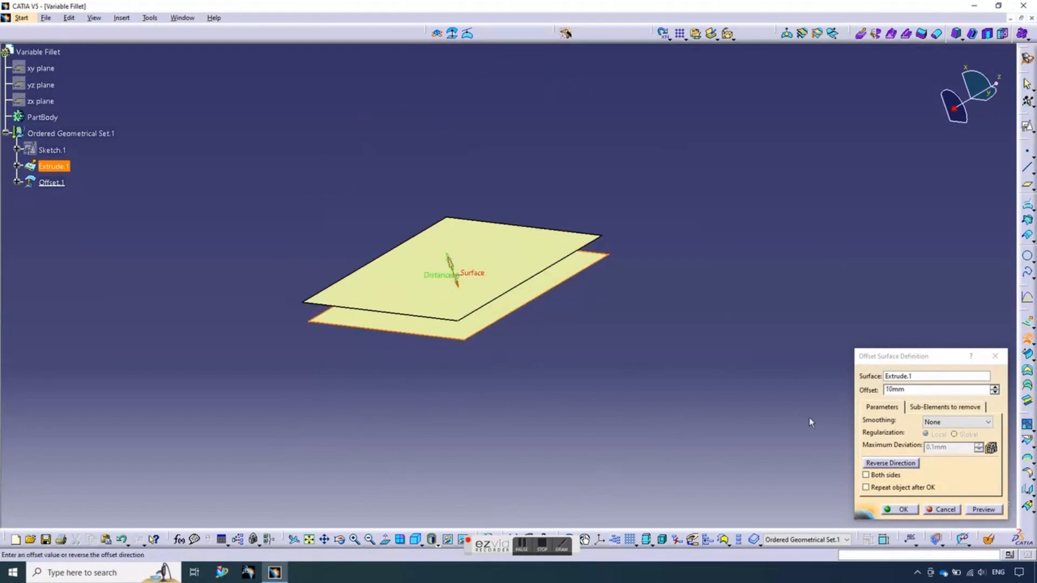
pyautogui.click(938, 389)
pyautogui.press('Return')
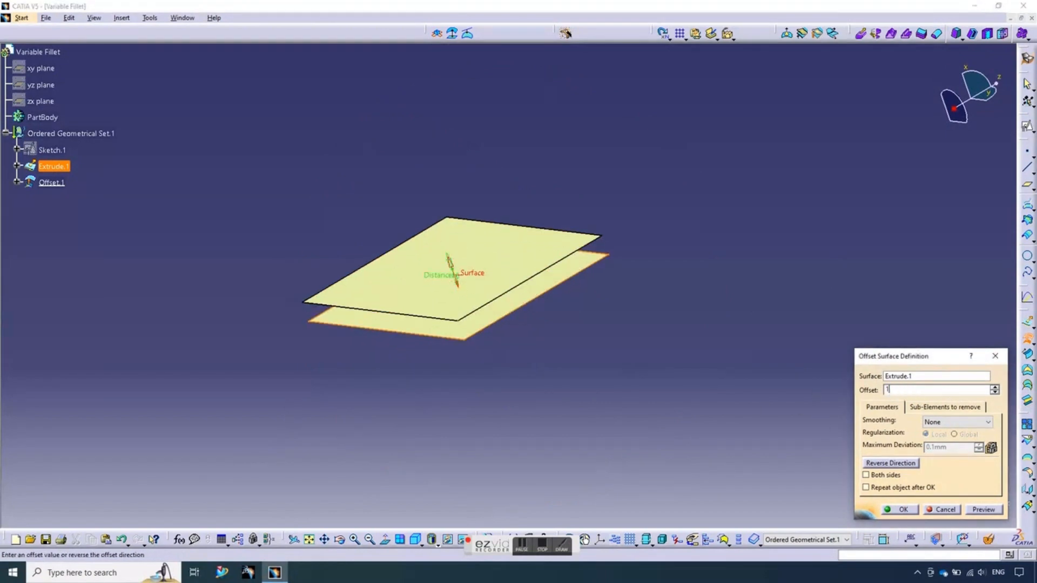
# Extract the complete outer boundary of the offset surface as a curve, using point continuity propagation.
pyautogui.moveTo(430, 419); pyautogui.dragTo(573, 427, button='middle')
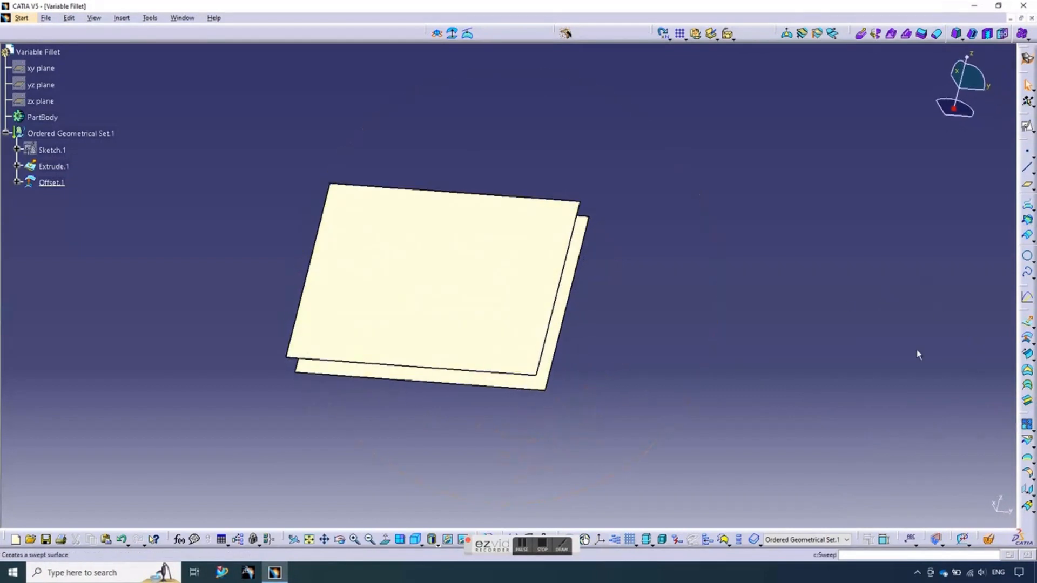
pyautogui.moveTo(611, 395); pyautogui.dragTo(631, 390, button='middle')
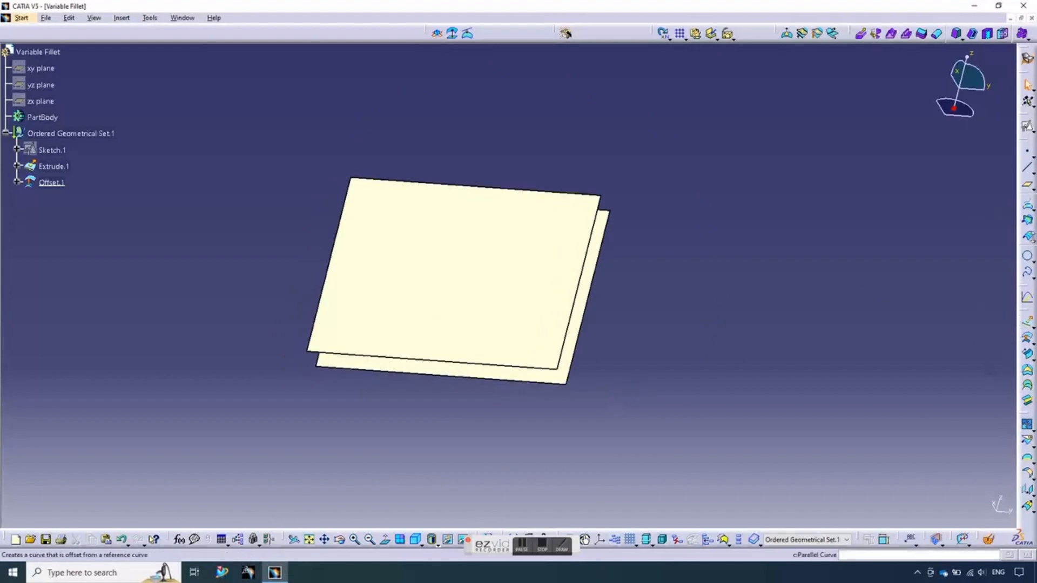
pyautogui.click(1033, 240)
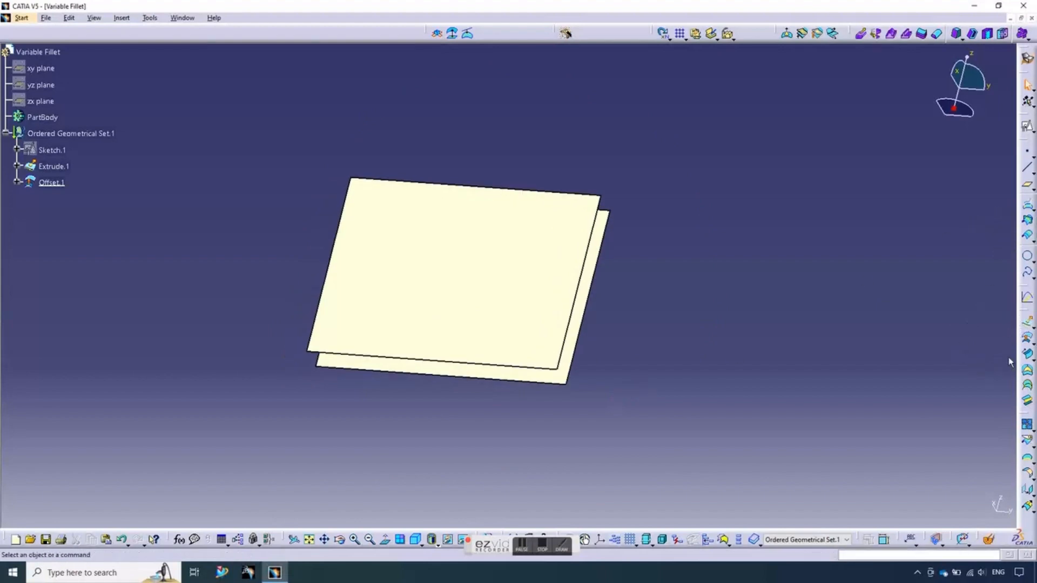
pyautogui.click(1027, 464)
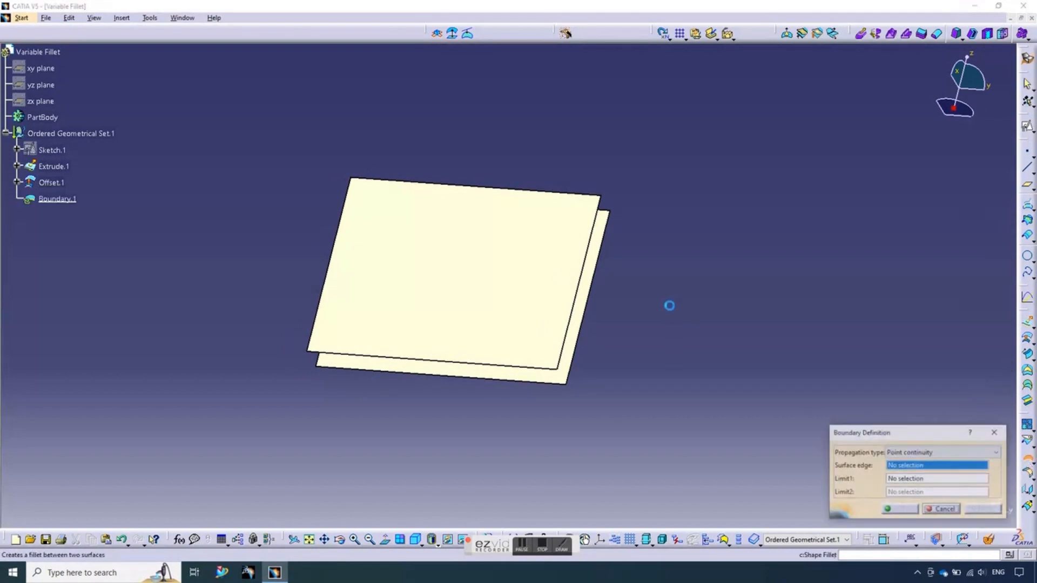
pyautogui.click(572, 329)
pyautogui.click(898, 510)
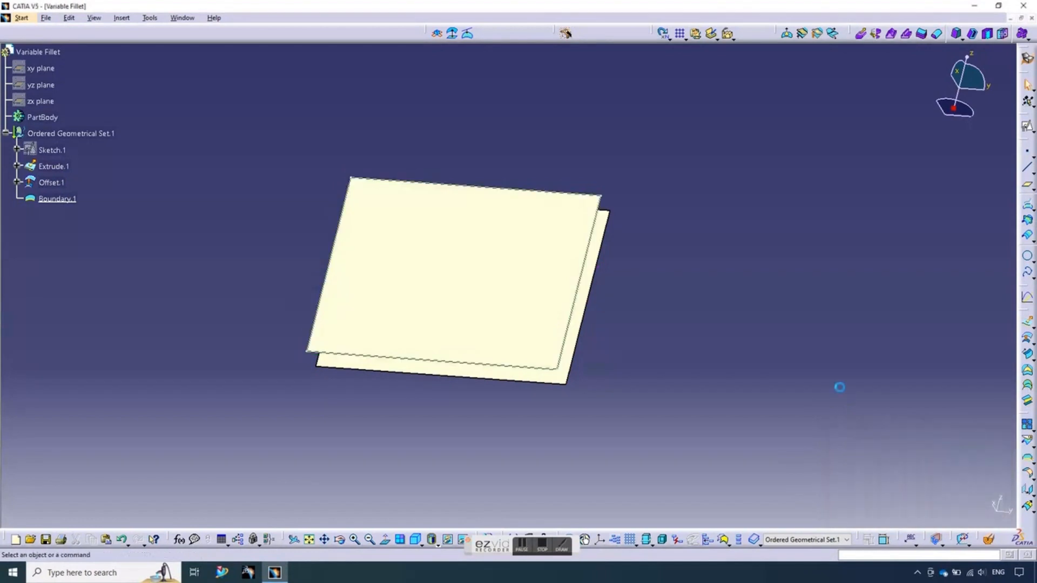
# Create a parallel curve 23 mm inside the boundary, using the offset surface as support and the Round corner type.
pyautogui.moveTo(656, 322); pyautogui.dragTo(678, 348, button='middle')
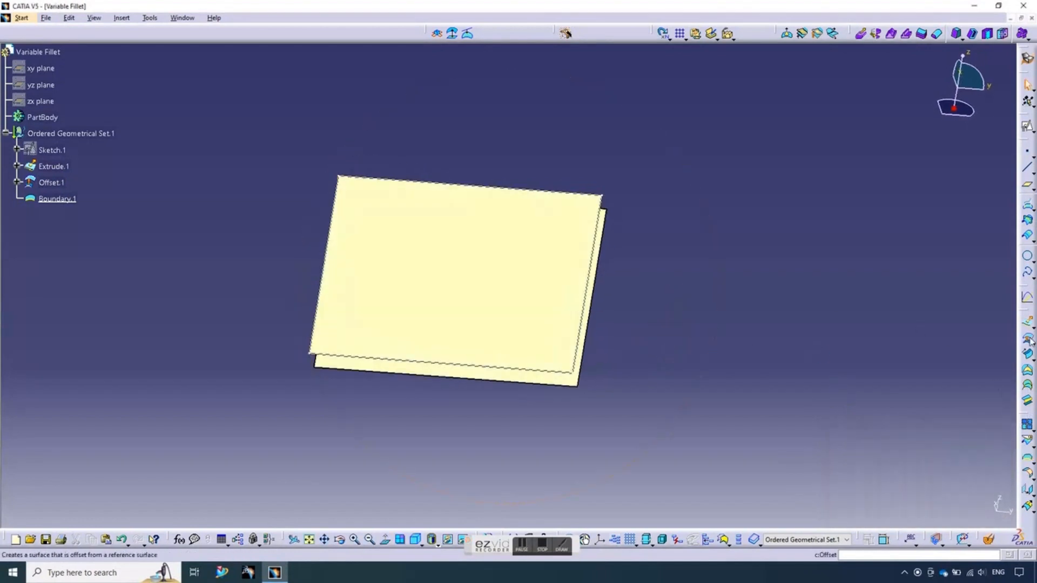
pyautogui.click(1022, 255)
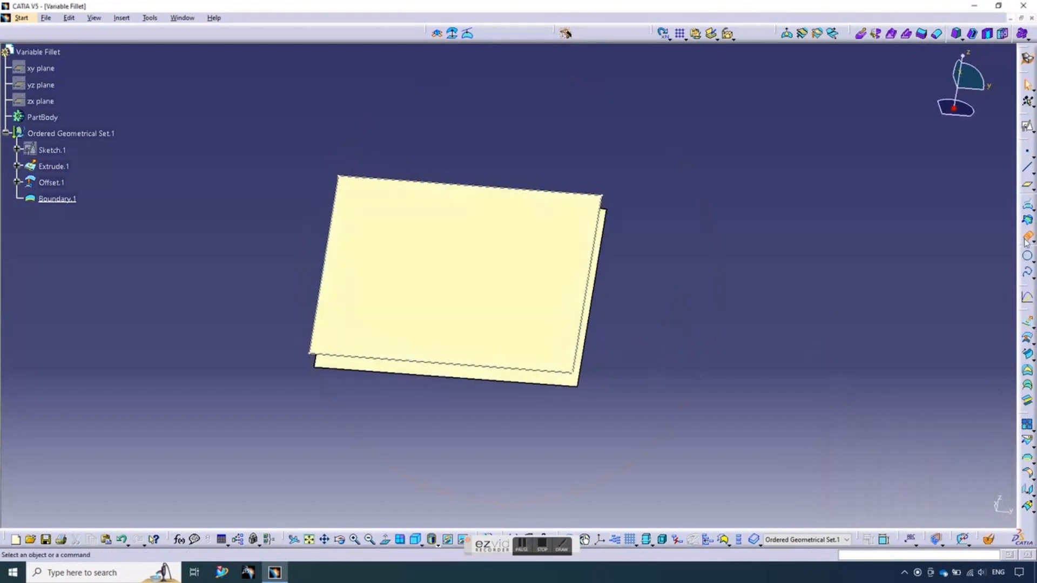
pyautogui.click(584, 344)
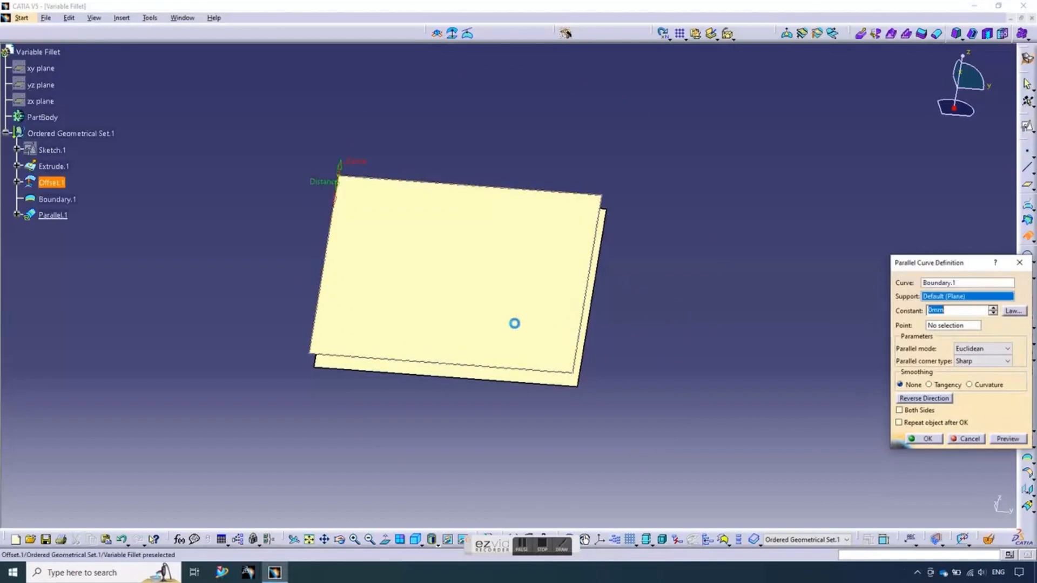
pyautogui.click(513, 323)
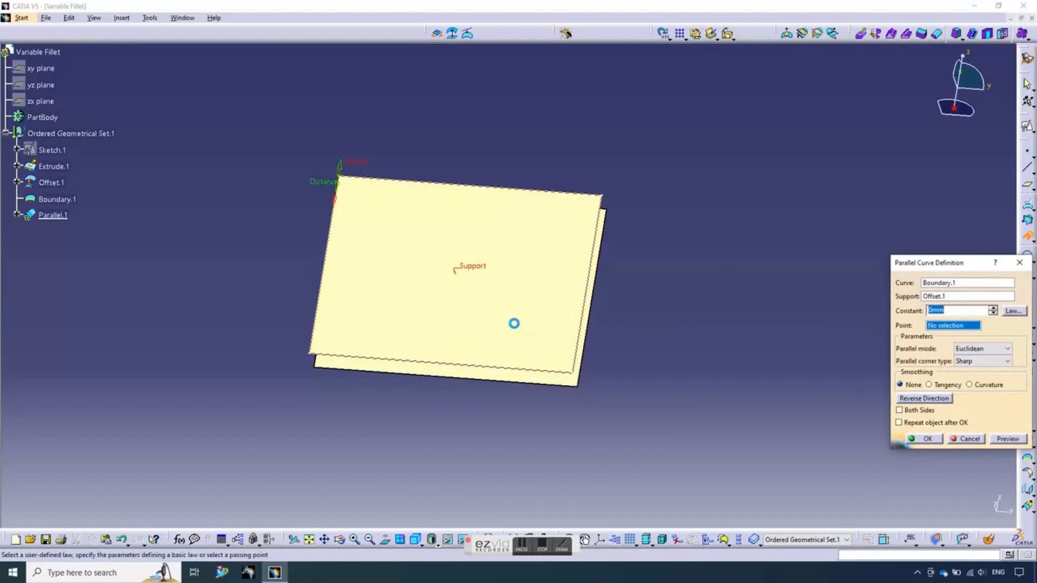
pyautogui.click(992, 311)
pyautogui.click(1008, 438)
pyautogui.moveTo(344, 318); pyautogui.dragTo(468, 433, button='middle')
pyautogui.moveTo(456, 134); pyautogui.dragTo(471, 150)
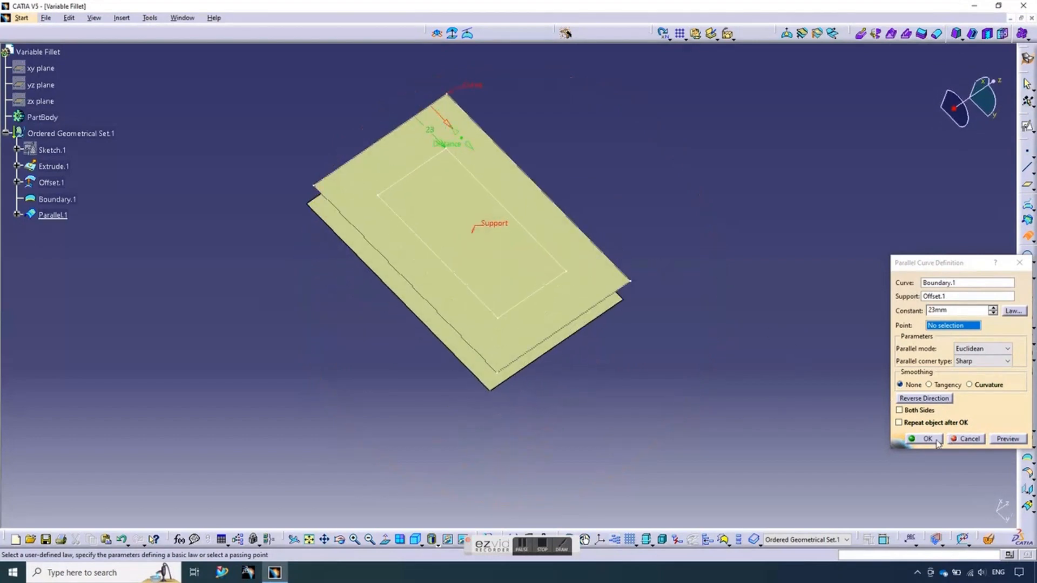
pyautogui.click(986, 365)
pyautogui.click(979, 373)
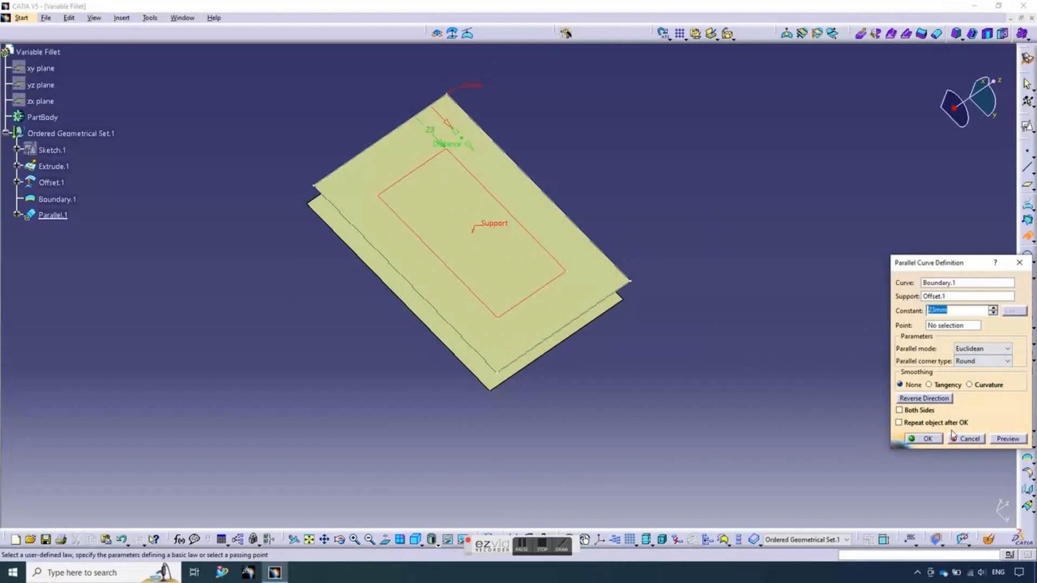
pyautogui.click(927, 438)
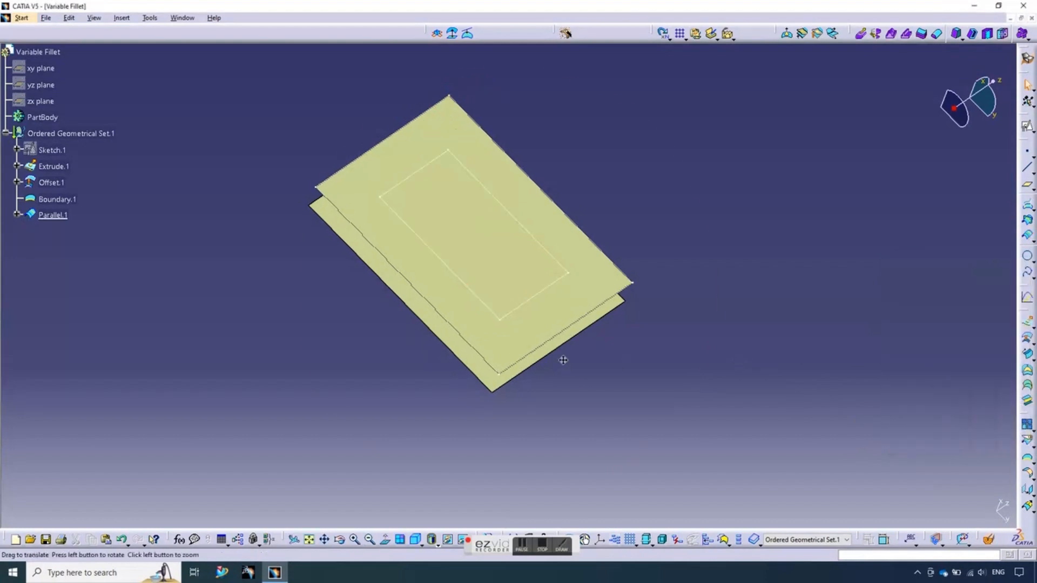
# Hide the boundary curve around the offset surface.
pyautogui.moveTo(562, 359); pyautogui.dragTo(569, 284, button='middle')
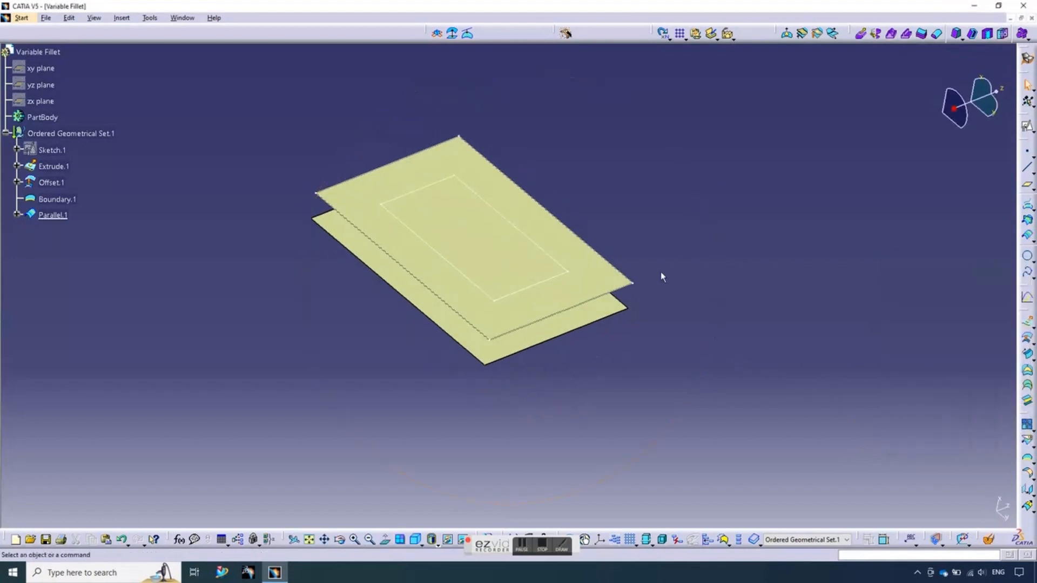
pyautogui.click(633, 286)
pyautogui.rightClick(631, 286)
pyautogui.click(660, 318)
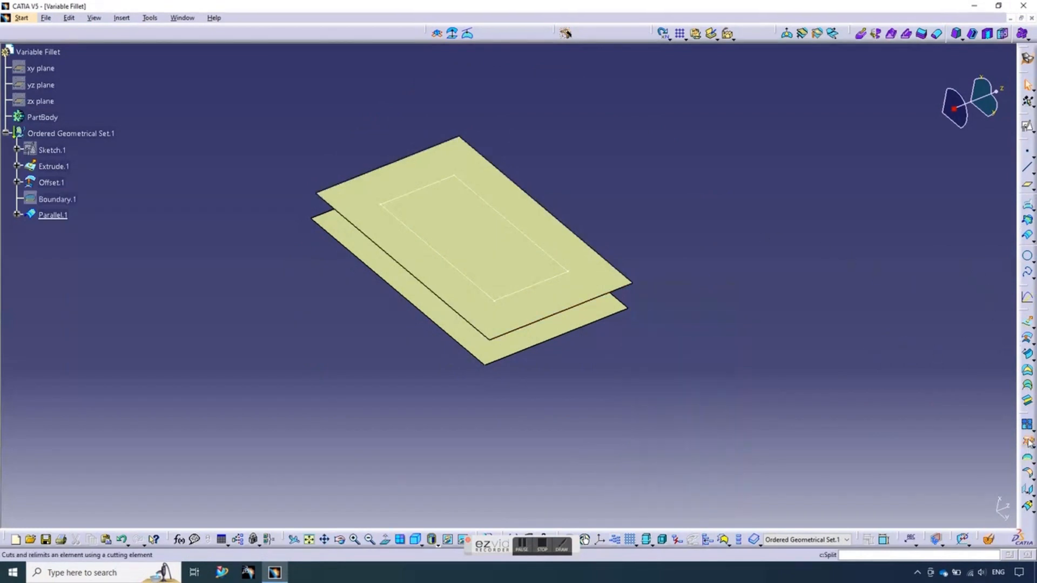
# Split the offset surface with the parallel curve, keeping only the inner rectangular portion.
pyautogui.click(1028, 442)
pyautogui.click(465, 232)
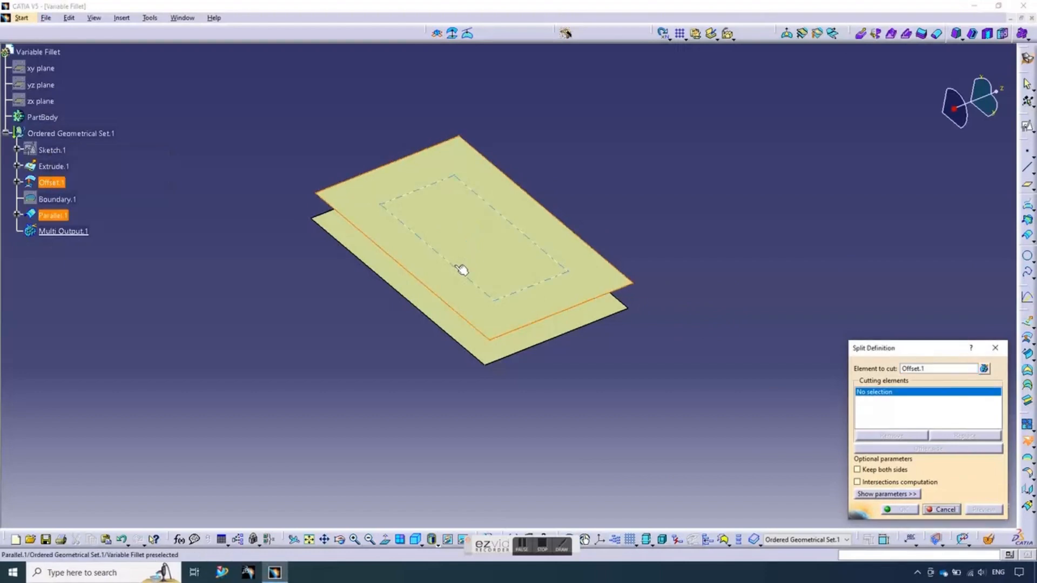
pyautogui.click(461, 269)
pyautogui.click(903, 509)
# Set up a line-profile sweep with reference surface, using the parallel curve as guide curve and the split surface as reference.
pyautogui.moveTo(799, 378); pyautogui.dragTo(537, 223, button='middle')
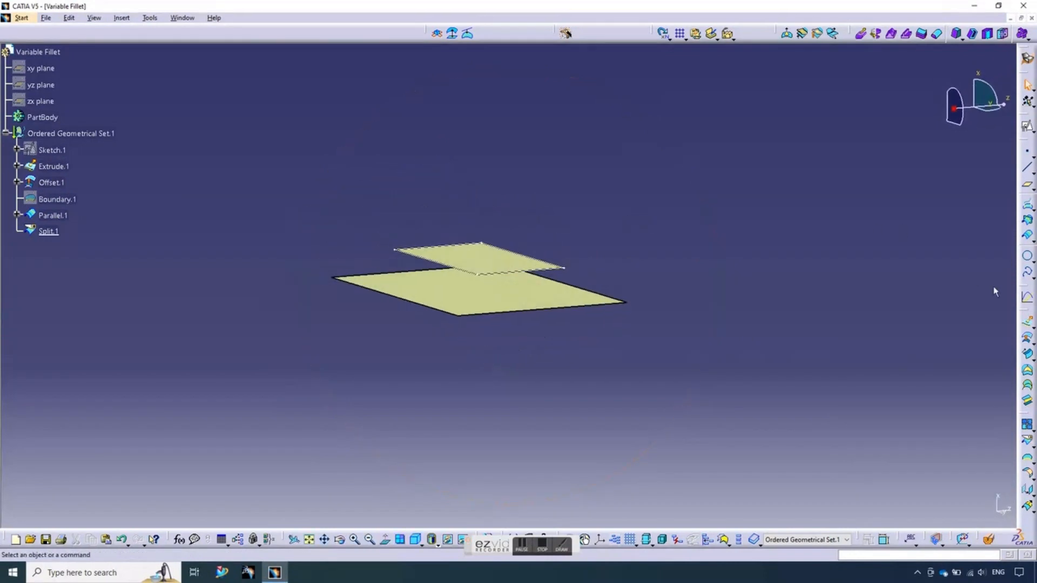
pyautogui.click(1028, 355)
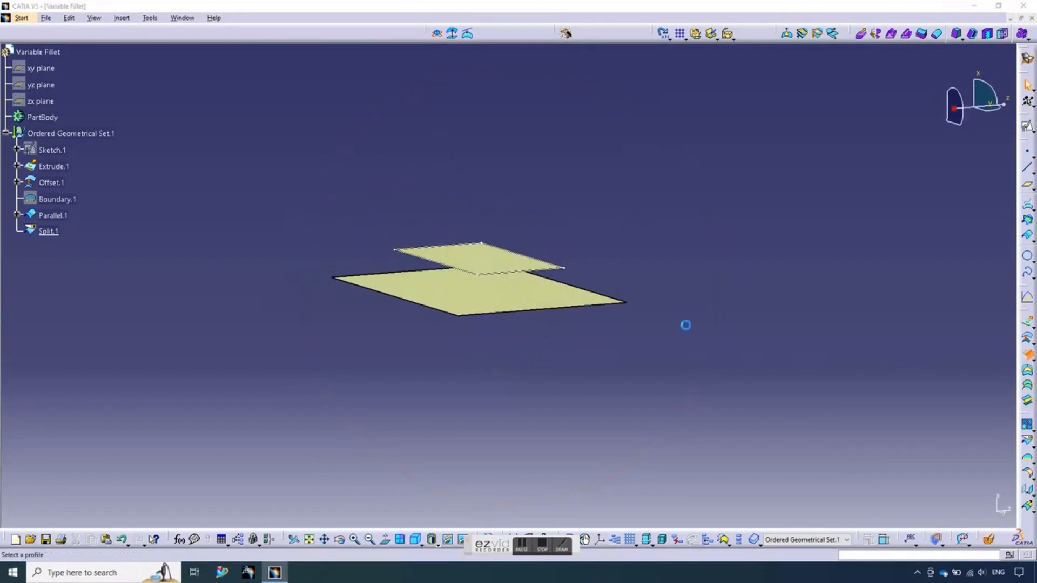
pyautogui.click(849, 187)
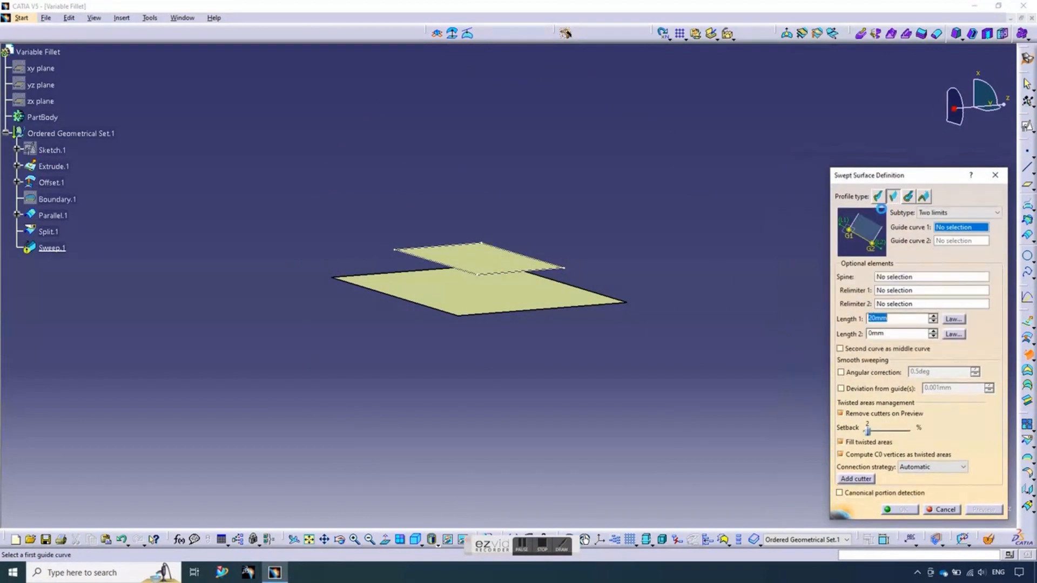
pyautogui.click(932, 213)
pyautogui.click(950, 242)
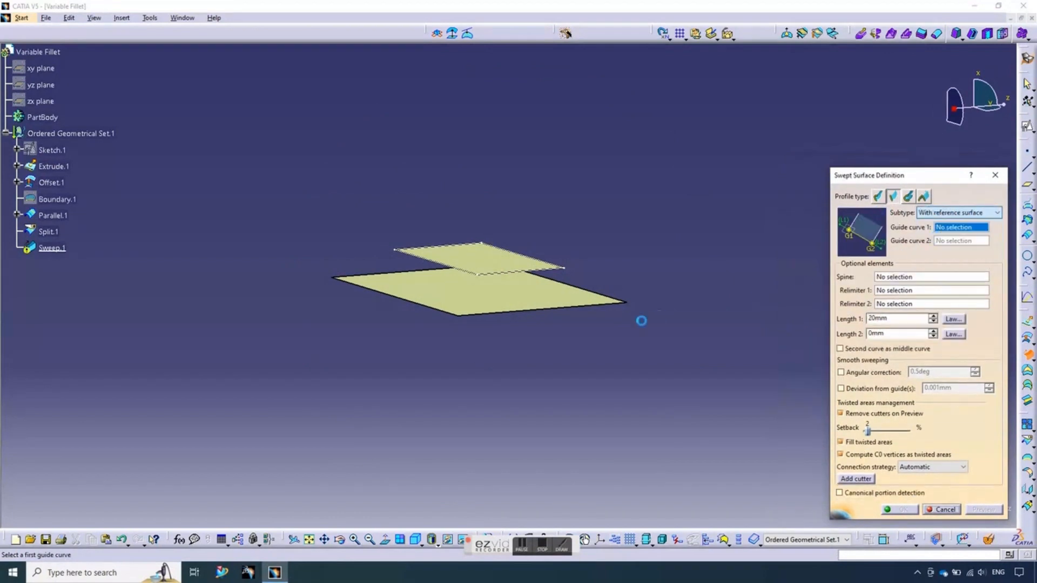
pyautogui.click(474, 273)
pyautogui.click(482, 259)
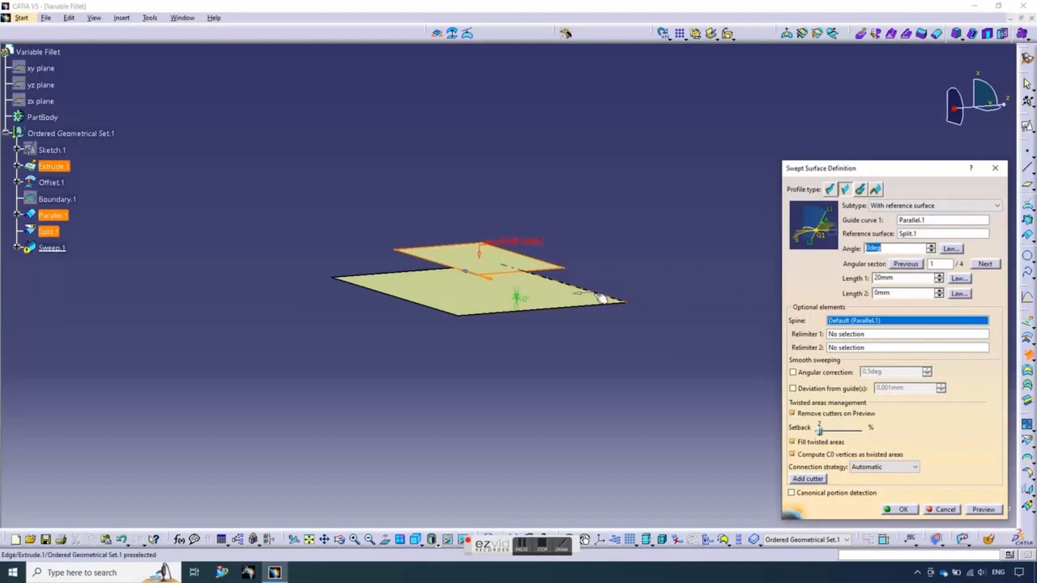
# Set the sweep's angle to 58 degrees and Length 1 to 50 mm, and create the sloped side walls.
pyautogui.click(930, 246)
pyautogui.click(930, 246)
pyautogui.moveTo(648, 362); pyautogui.dragTo(618, 328, button='middle')
pyautogui.rightClick(618, 329)
pyautogui.moveTo(740, 353); pyautogui.dragTo(438, 301, button='middle')
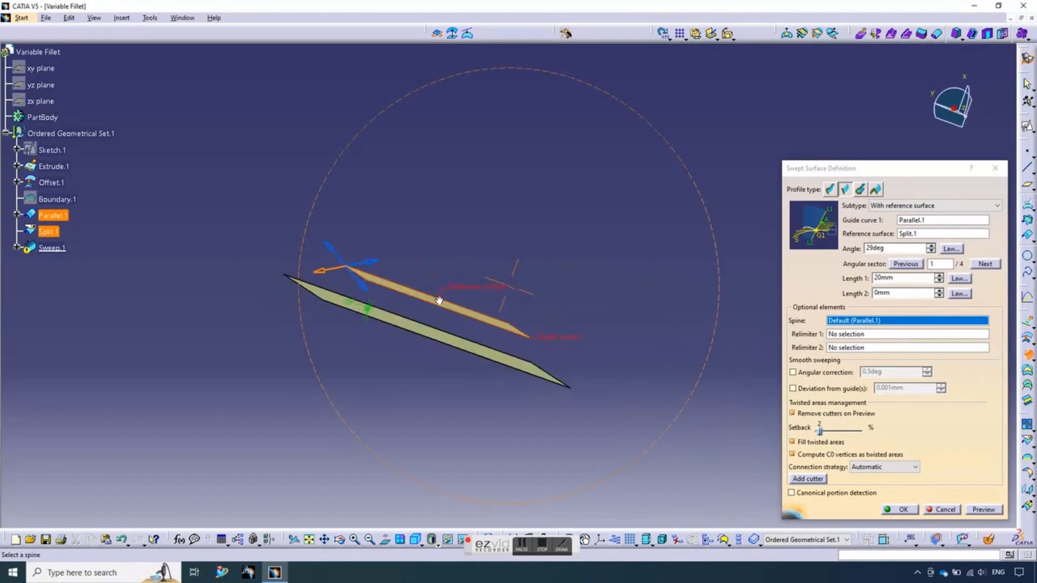
pyautogui.click(931, 246)
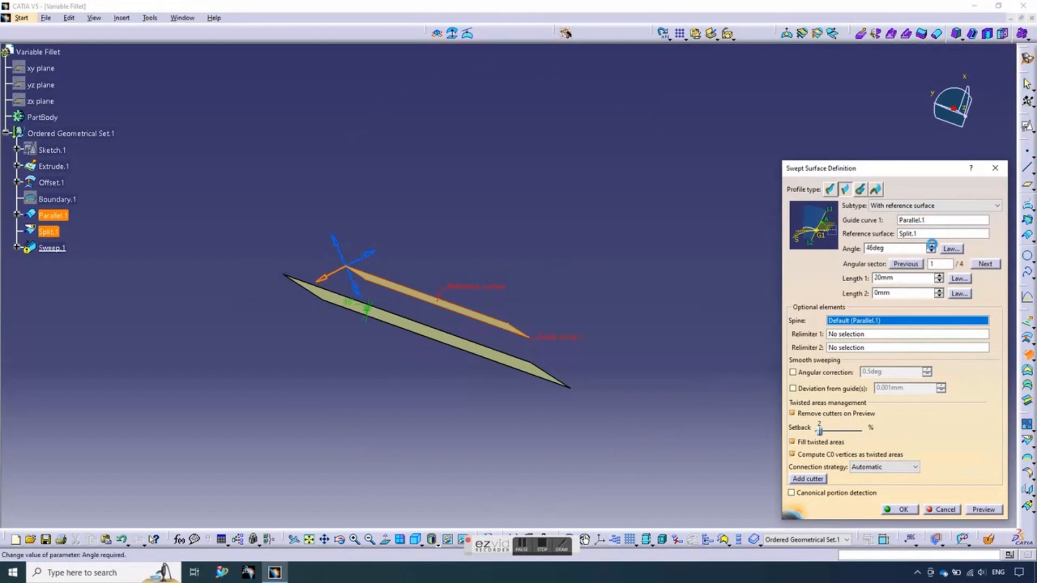
pyautogui.moveTo(357, 201); pyautogui.dragTo(363, 266, button='middle')
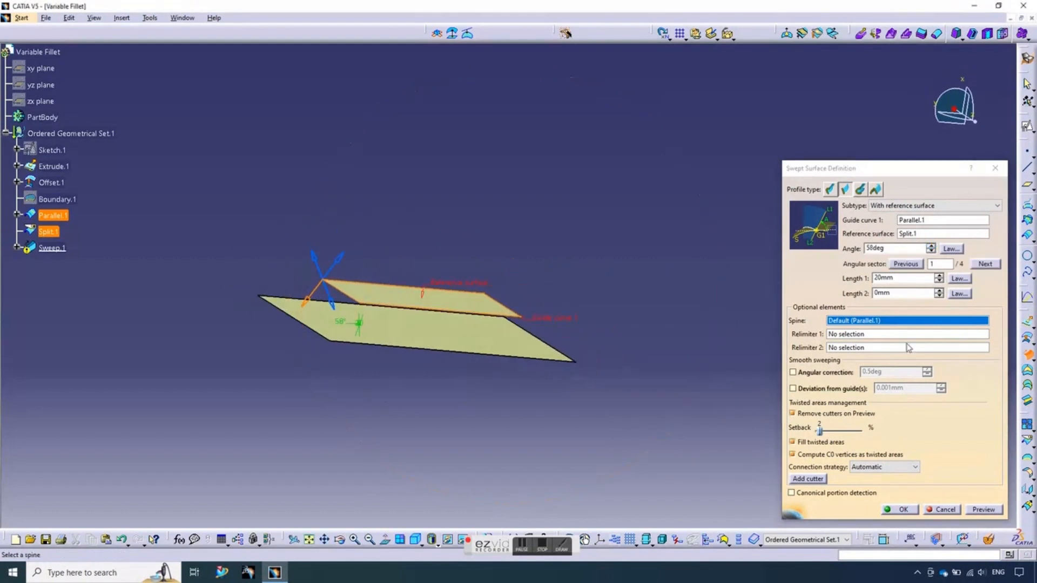
pyautogui.moveTo(905, 278); pyautogui.dragTo(812, 288)
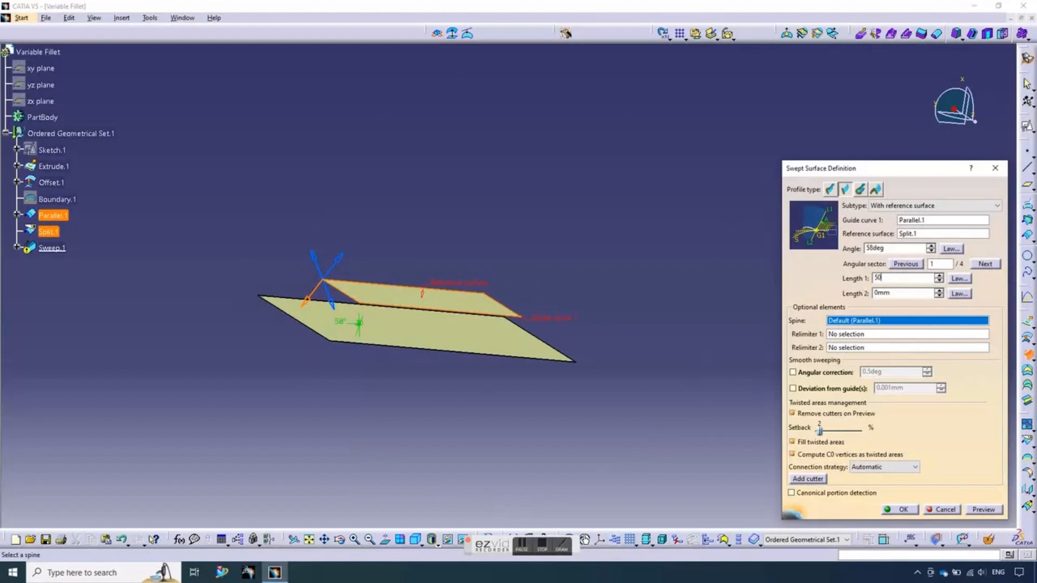
pyautogui.press('Return')
# Hide the parallel curve along the top edge of the swept walls.
pyautogui.moveTo(634, 409); pyautogui.dragTo(512, 310, button='middle')
pyautogui.rightClick(429, 290)
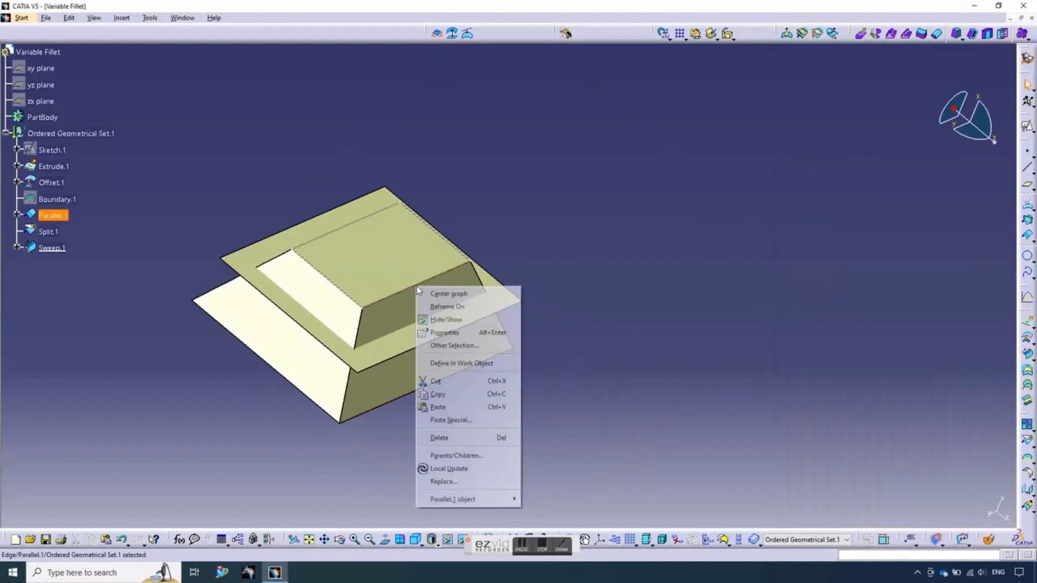
pyautogui.click(443, 319)
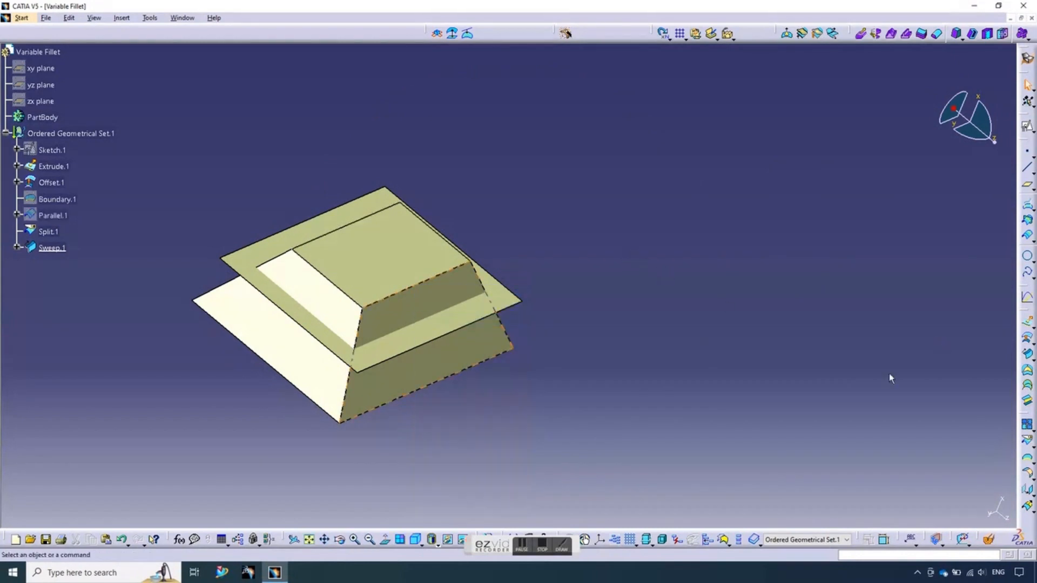
# Trim the split top surface with the swept side walls, with Result simplification enabled.
pyautogui.middleClick(720, 236)
pyautogui.moveTo(686, 249); pyautogui.dragTo(683, 255, button='middle')
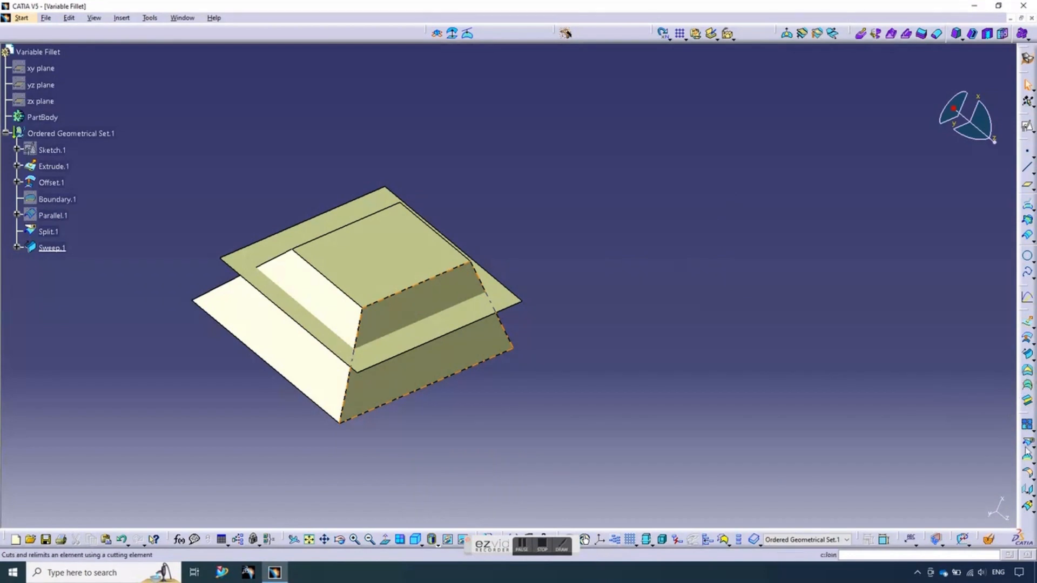
pyautogui.click(1026, 456)
pyautogui.click(1026, 457)
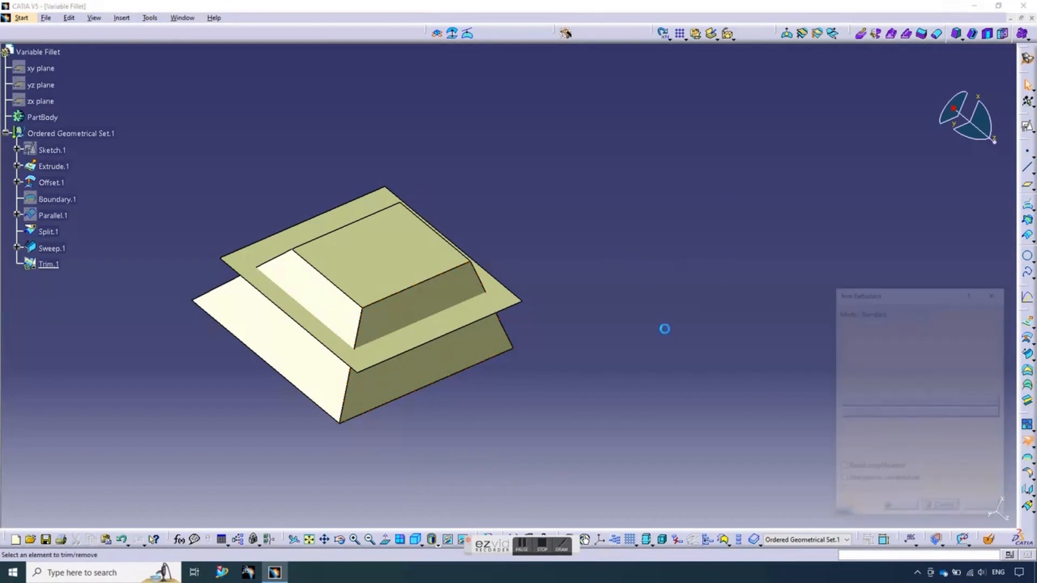
pyautogui.click(379, 264)
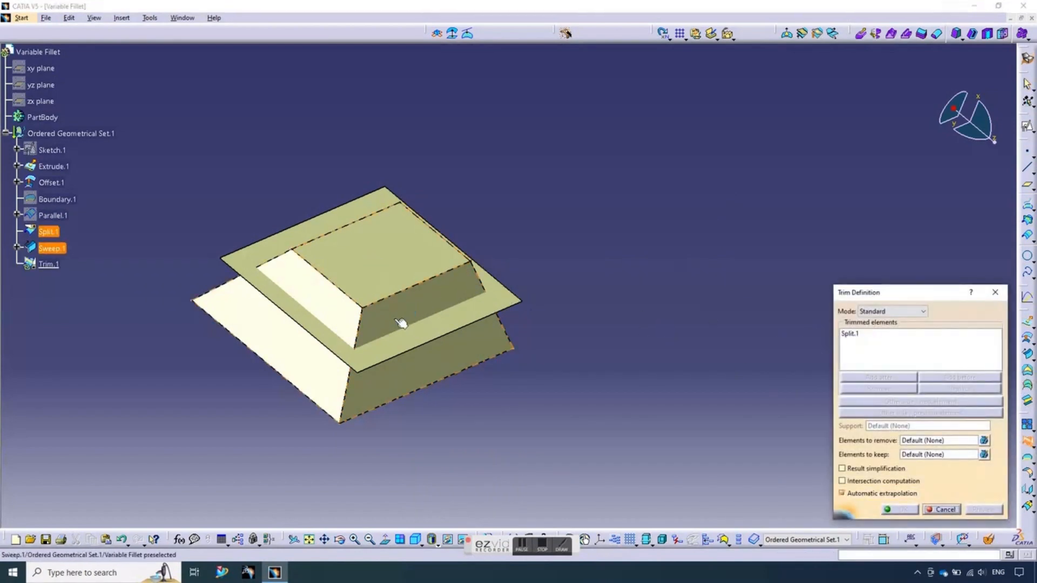
pyautogui.click(401, 322)
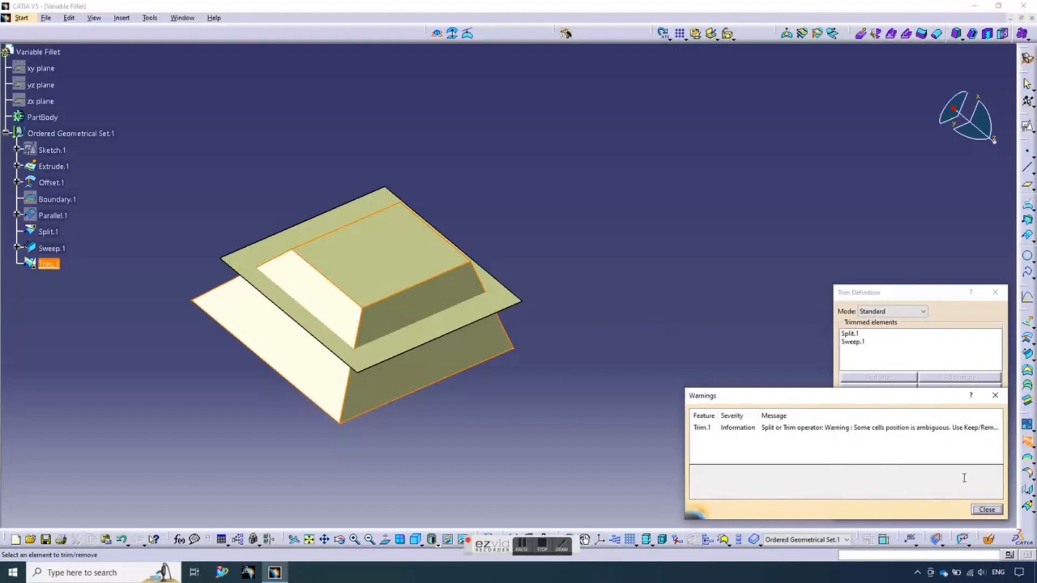
pyautogui.click(986, 510)
pyautogui.click(855, 472)
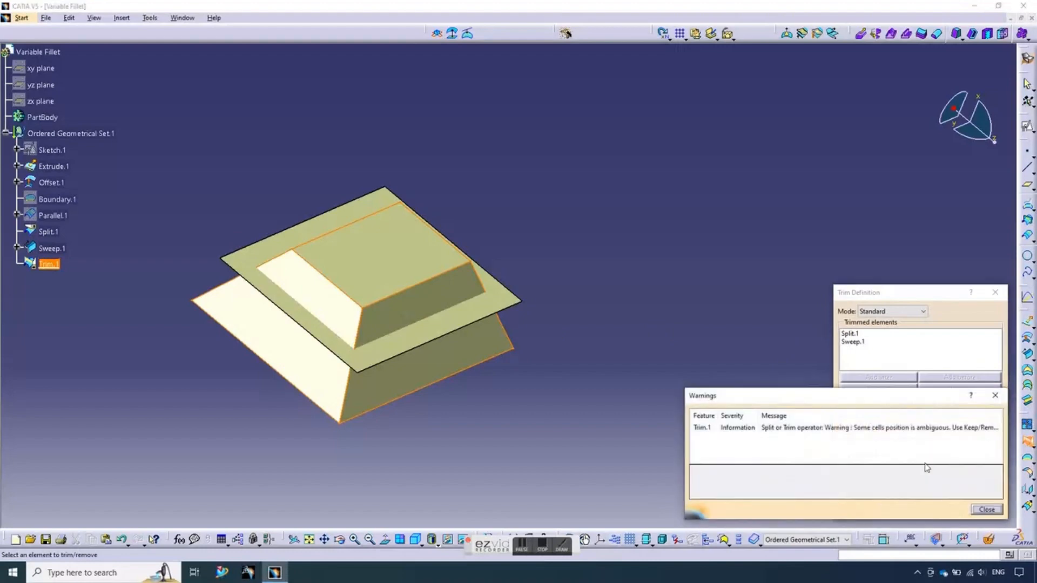
pyautogui.click(975, 506)
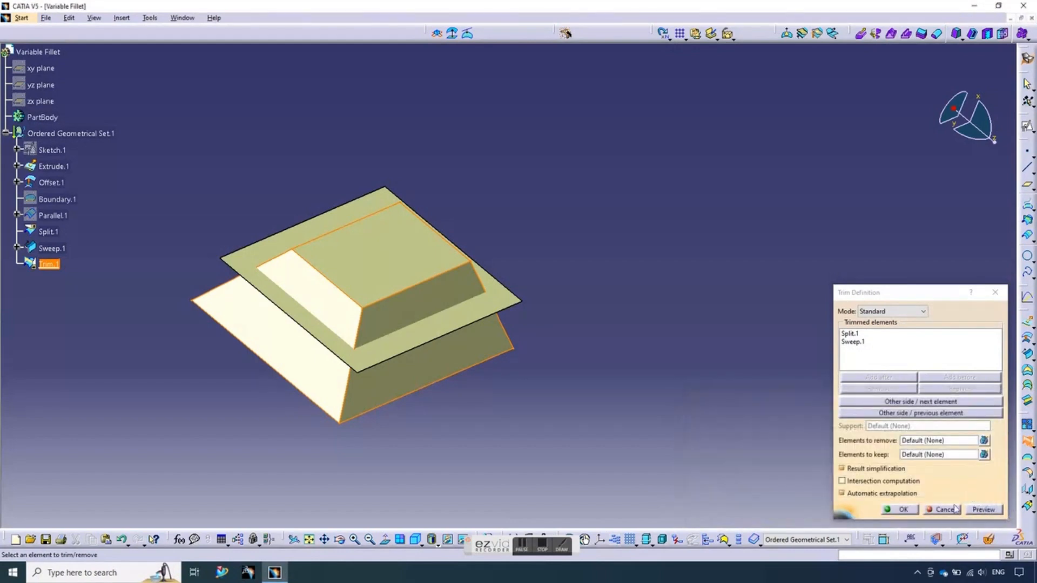
pyautogui.click(901, 508)
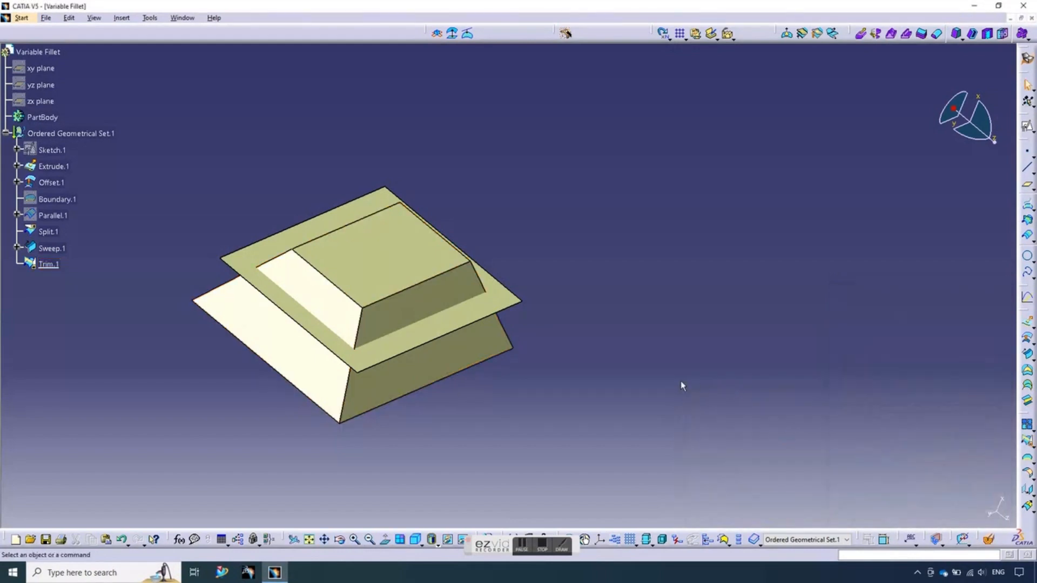
# Trim the previously trimmed raised surface with the extruded base surface into one continuous shape with a surrounding flange.
pyautogui.moveTo(647, 290); pyautogui.dragTo(589, 346, button='middle')
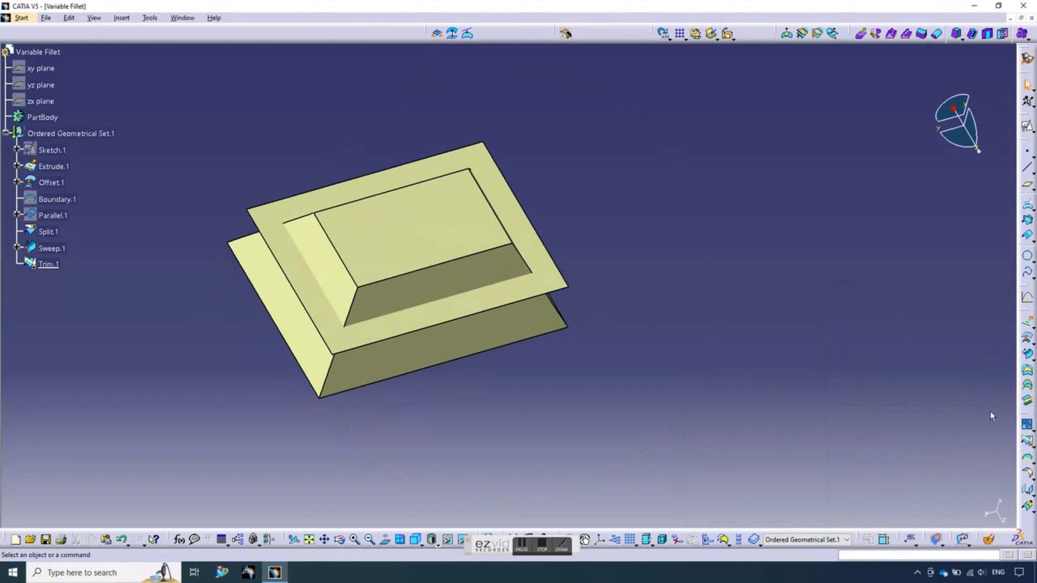
pyautogui.click(1027, 441)
pyautogui.click(405, 250)
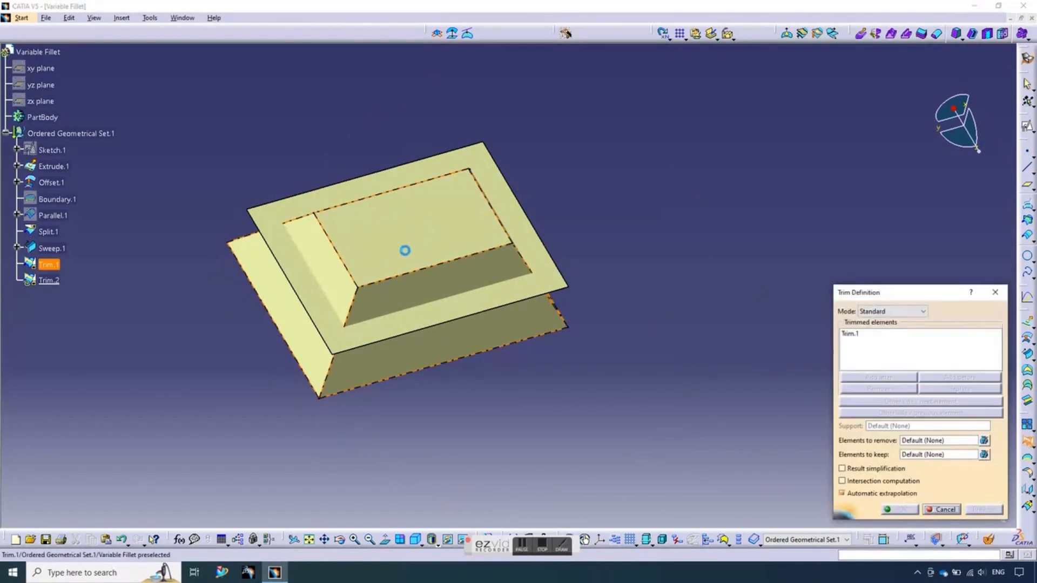
pyautogui.click(319, 288)
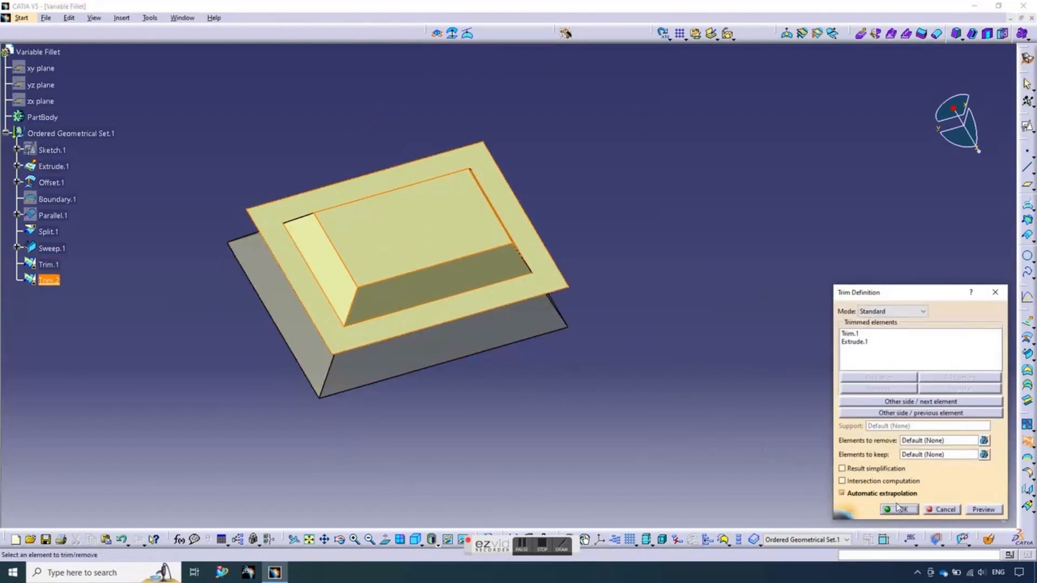
pyautogui.click(898, 509)
pyautogui.moveTo(597, 419); pyautogui.dragTo(516, 400, button='middle')
pyautogui.moveTo(530, 370); pyautogui.dragTo(617, 357, button='middle')
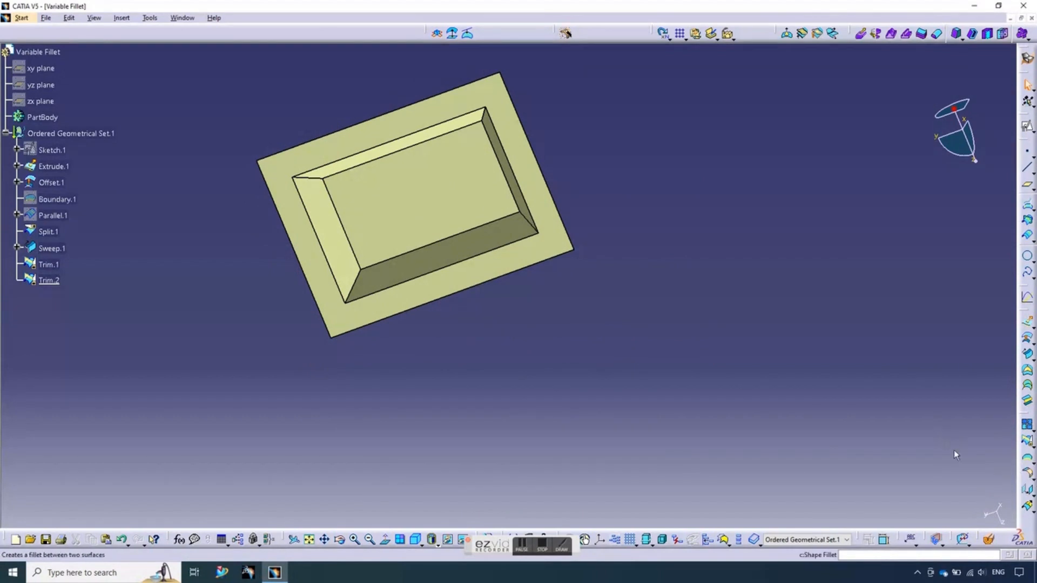
# Set up a variable radius fillet of 7 mm on one sloped corner edge and its two adjoining top-face edges.
pyautogui.moveTo(519, 364); pyautogui.dragTo(458, 270, button='middle')
pyautogui.moveTo(572, 185); pyautogui.dragTo(481, 302, button='middle')
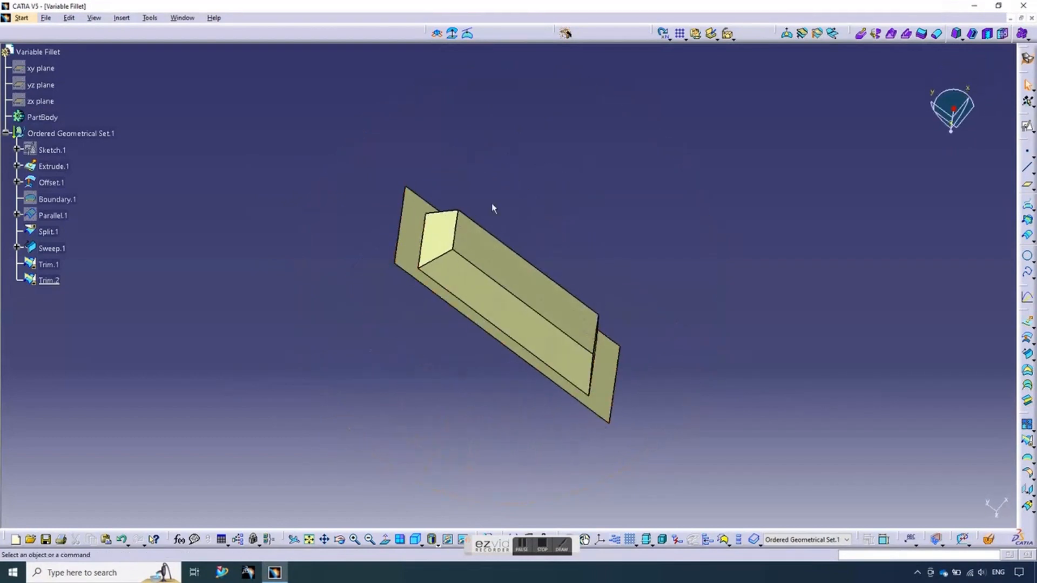
pyautogui.moveTo(492, 208); pyautogui.dragTo(629, 158, button='middle')
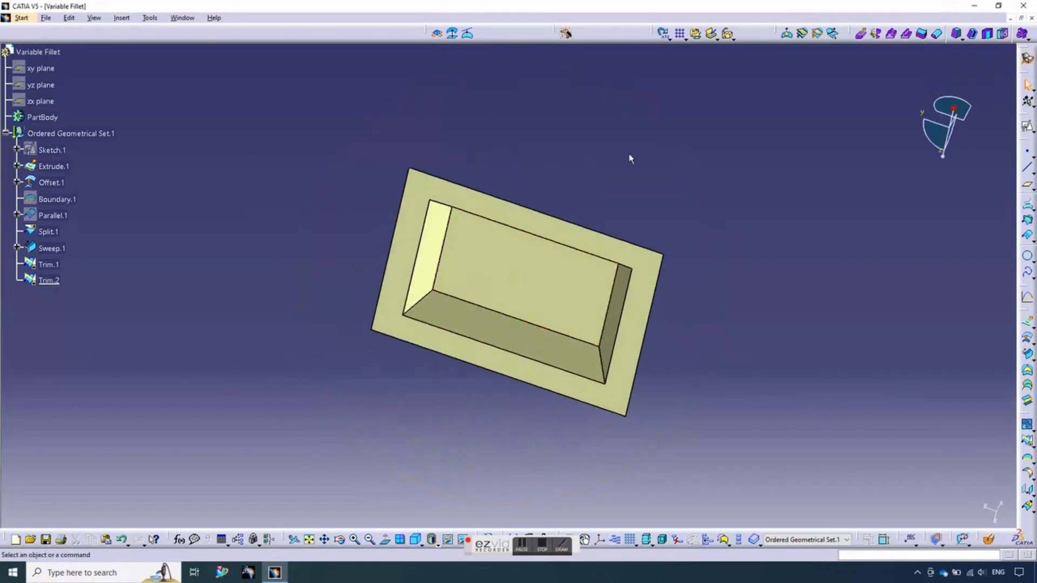
pyautogui.click(1030, 474)
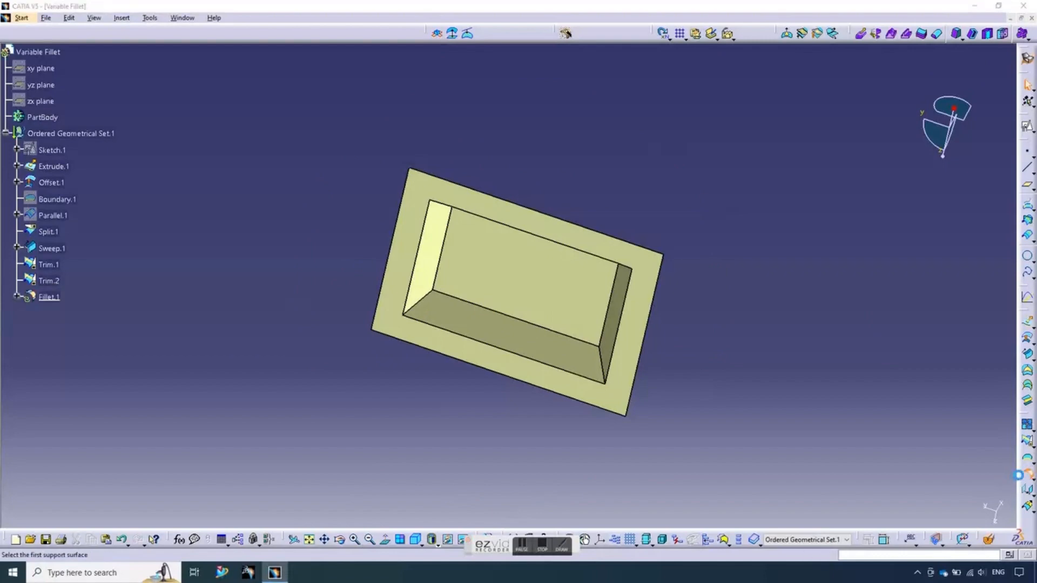
pyautogui.press('Escape')
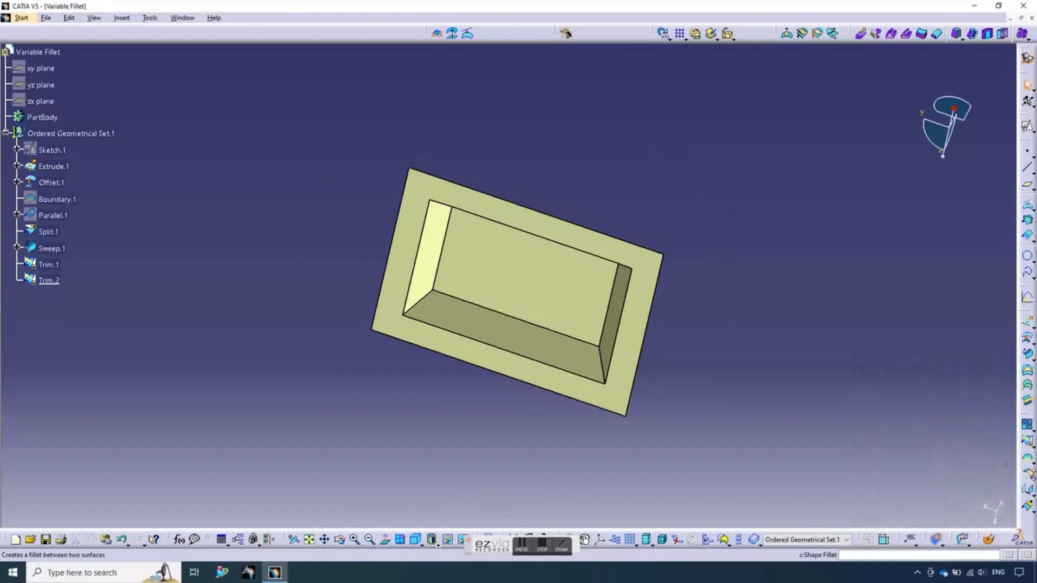
pyautogui.click(1031, 478)
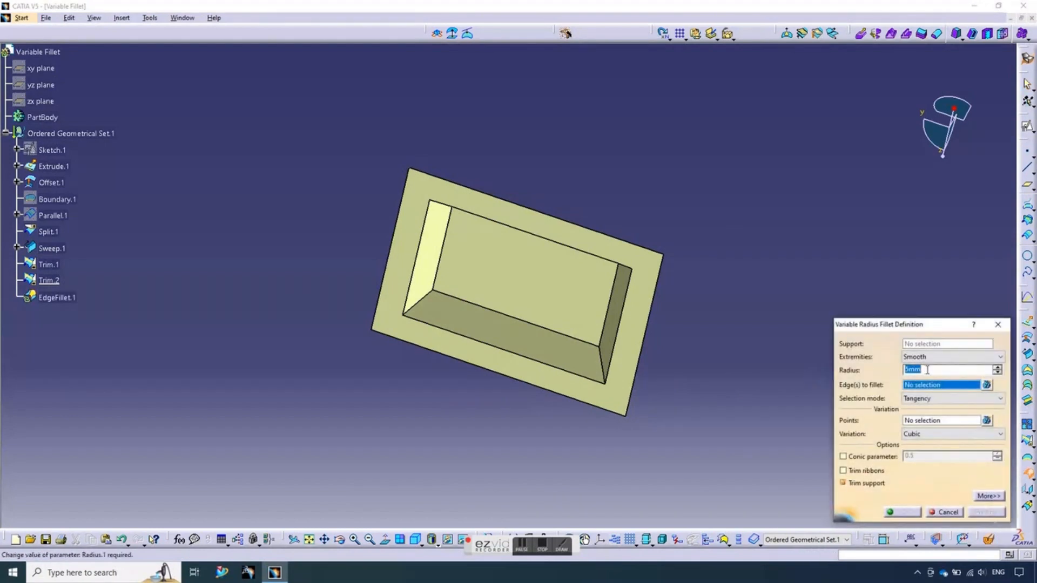
pyautogui.moveTo(704, 405); pyautogui.dragTo(617, 371, button='middle')
pyautogui.click(594, 368)
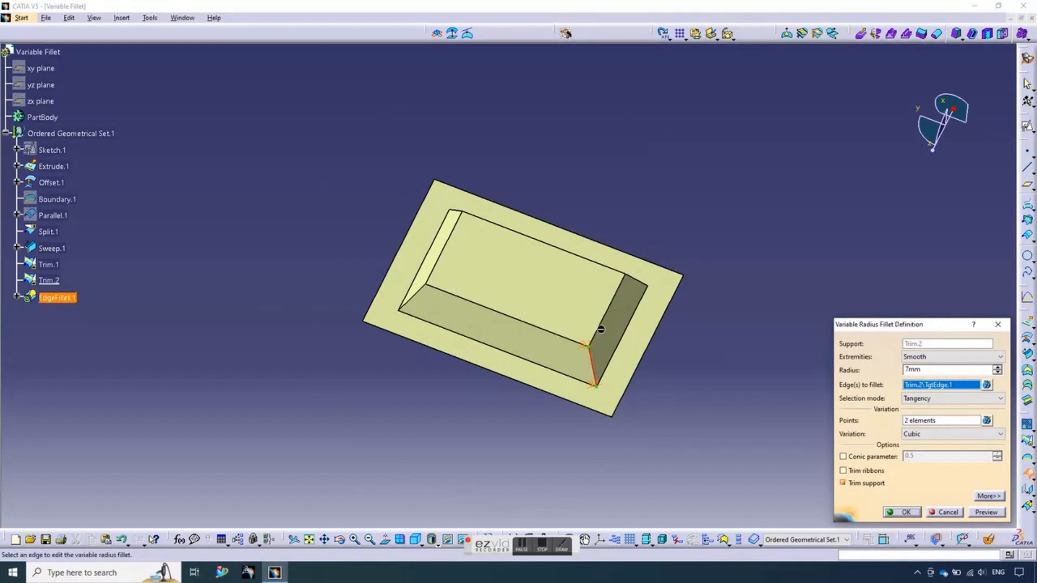
pyautogui.click(602, 327)
pyautogui.click(558, 338)
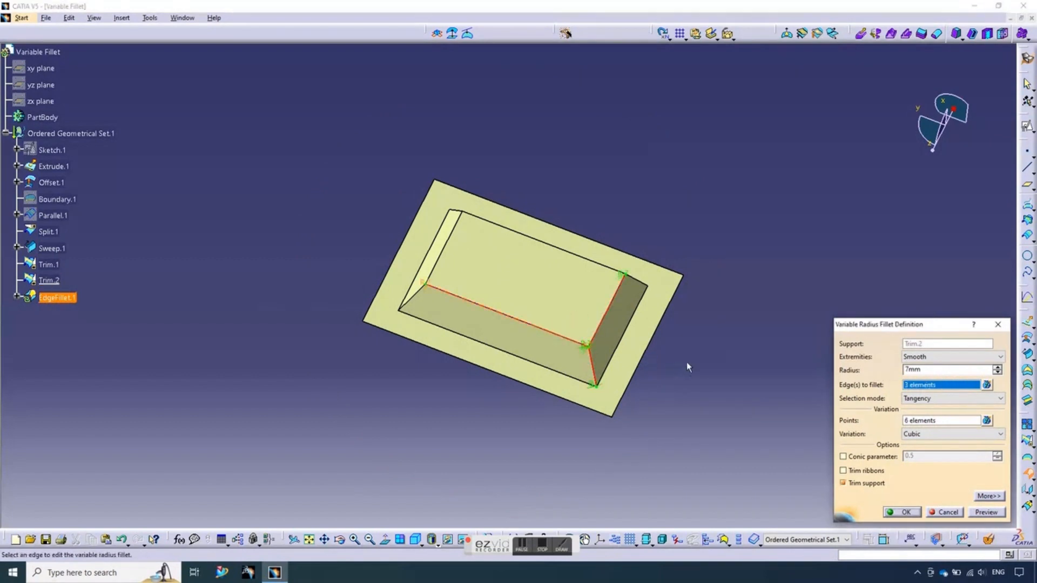
# Add the remaining top-face edges and sloped corner edges of the raised shape to the variable radius fillet.
pyautogui.moveTo(685, 363); pyautogui.dragTo(636, 324, button='middle')
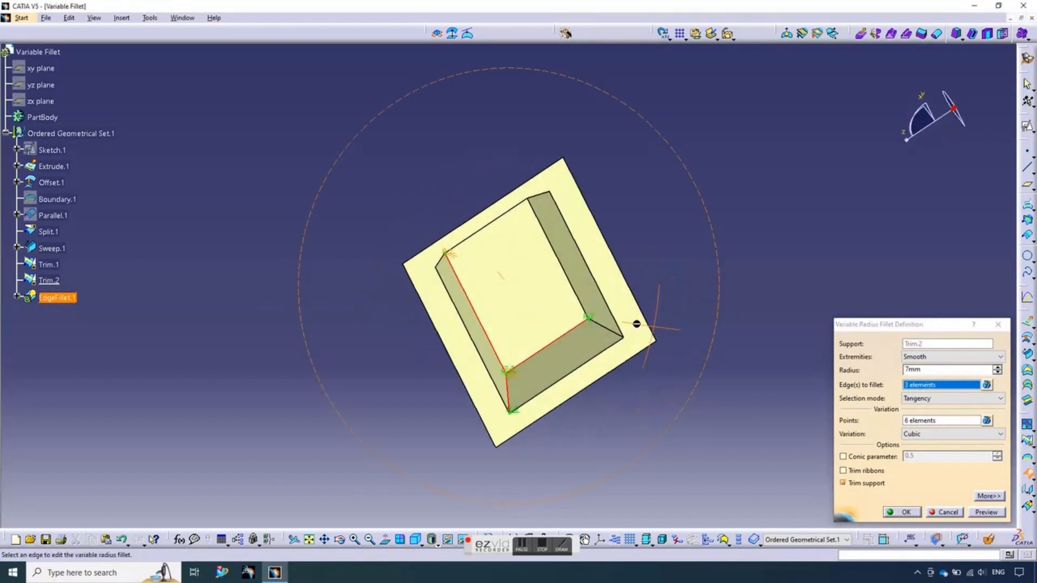
pyautogui.click(606, 328)
pyautogui.click(572, 279)
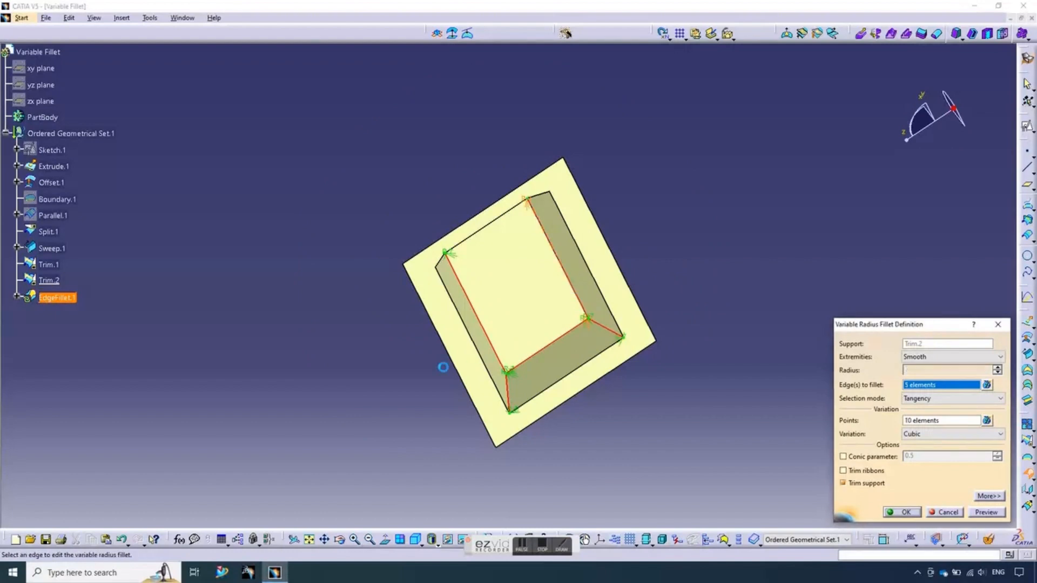
pyautogui.moveTo(442, 363); pyautogui.dragTo(471, 295, button='middle')
pyautogui.click(413, 274)
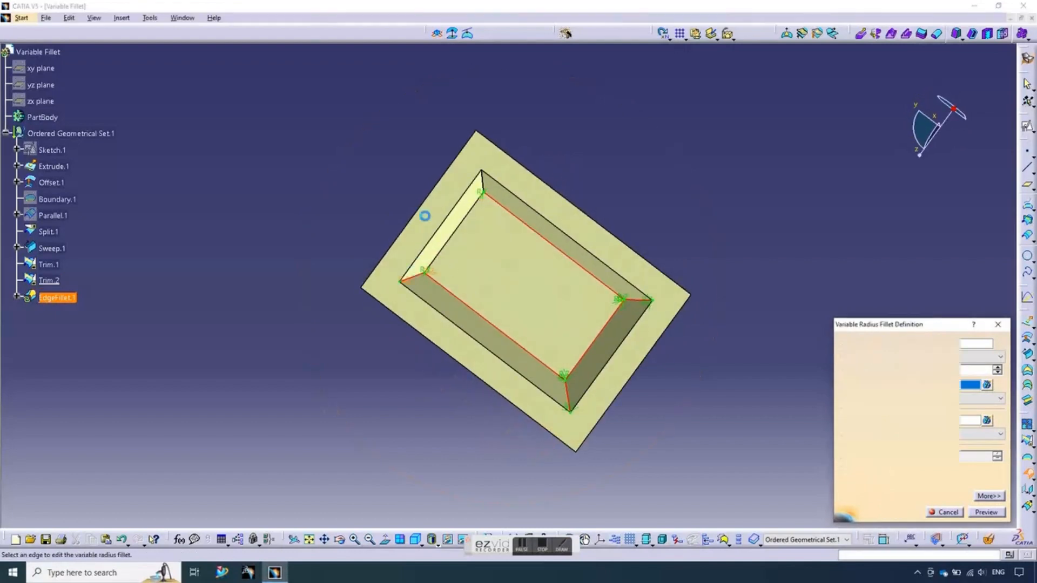
pyautogui.click(454, 247)
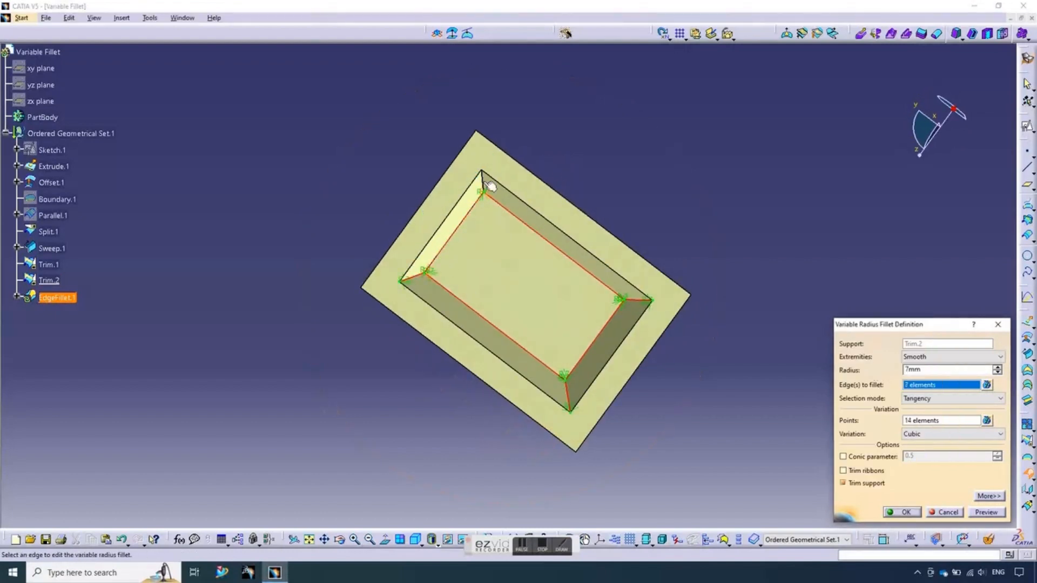
pyautogui.click(487, 178)
# Create blend corners by edges, enable No internal sharp edge, and preview and create the variable radius fillet.
pyautogui.moveTo(380, 415); pyautogui.dragTo(623, 435, button='middle')
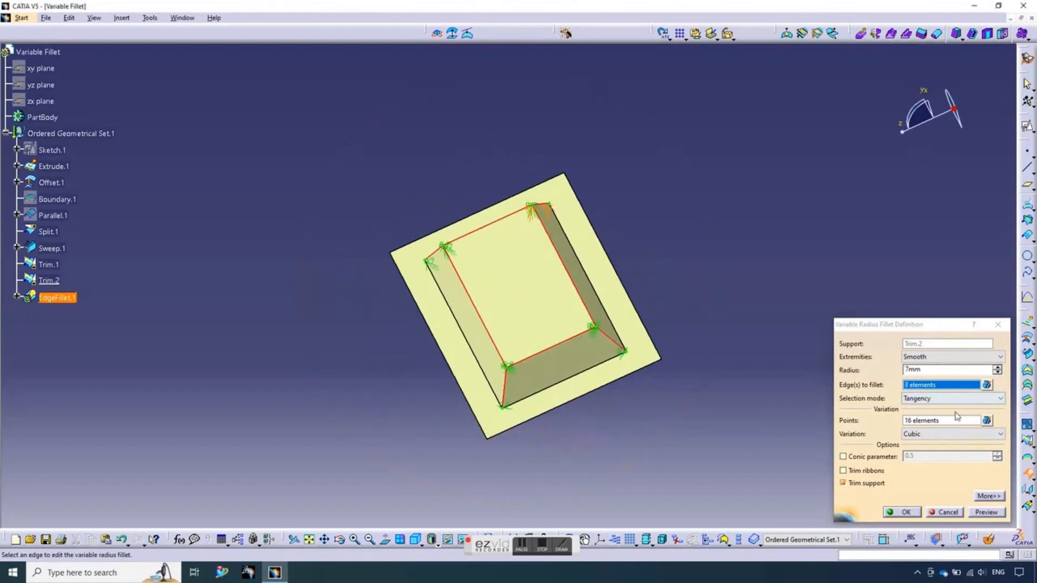
pyautogui.click(988, 495)
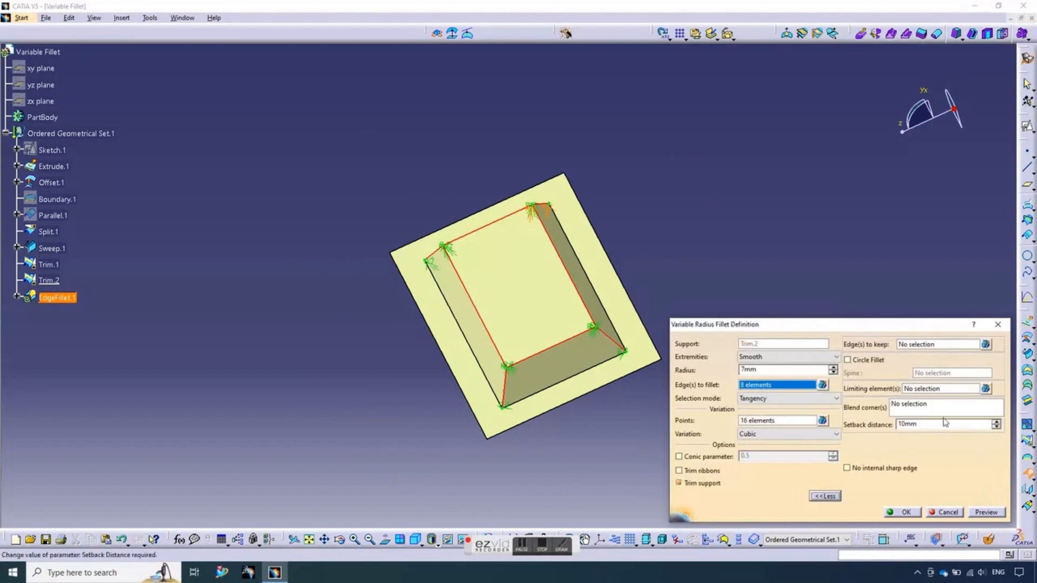
pyautogui.click(917, 407)
pyautogui.rightClick(911, 409)
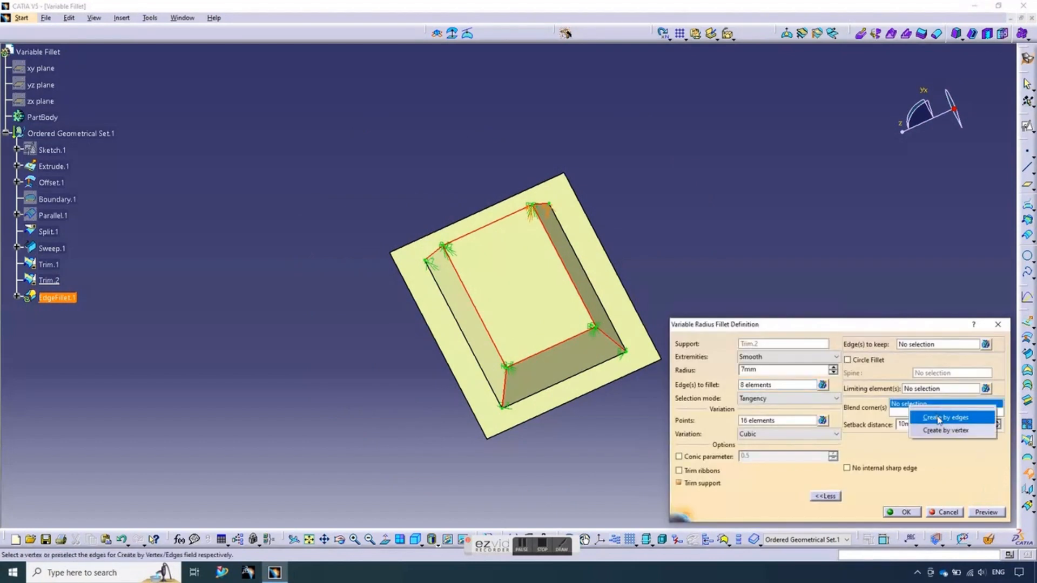
pyautogui.click(931, 417)
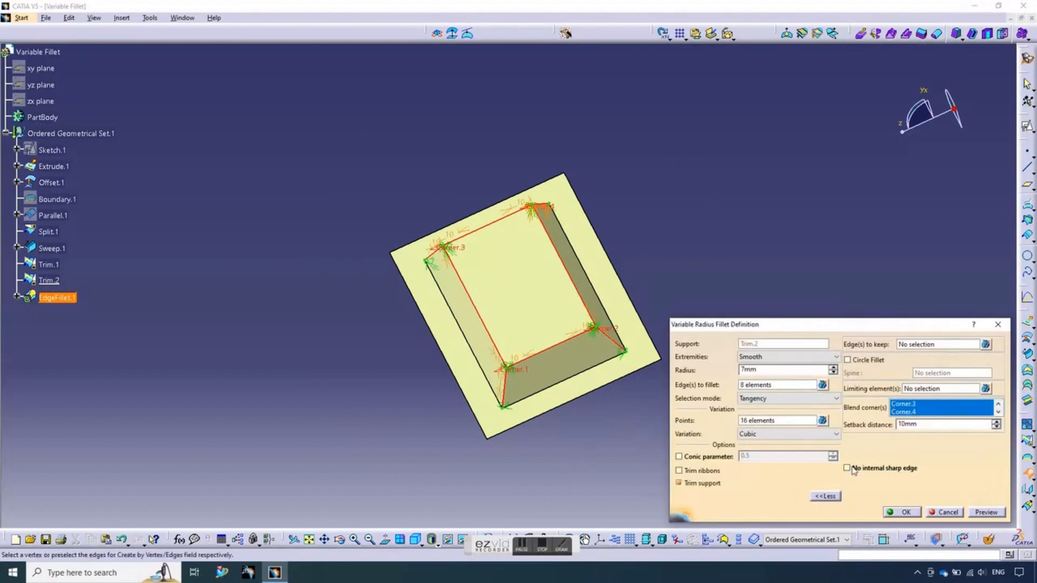
pyautogui.click(846, 468)
pyautogui.click(986, 512)
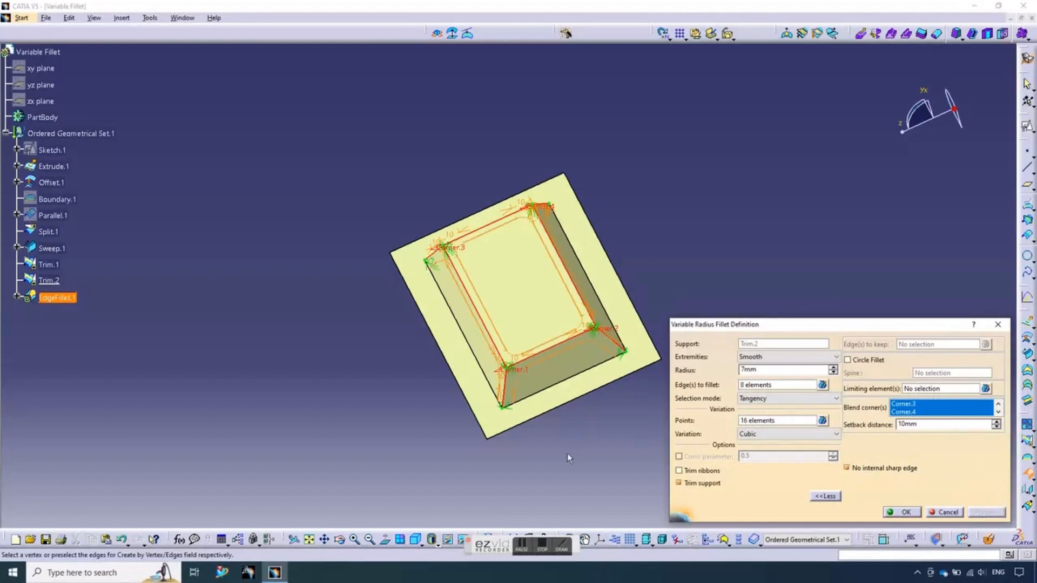
pyautogui.moveTo(566, 453); pyautogui.dragTo(562, 478, button='middle')
pyautogui.click(904, 512)
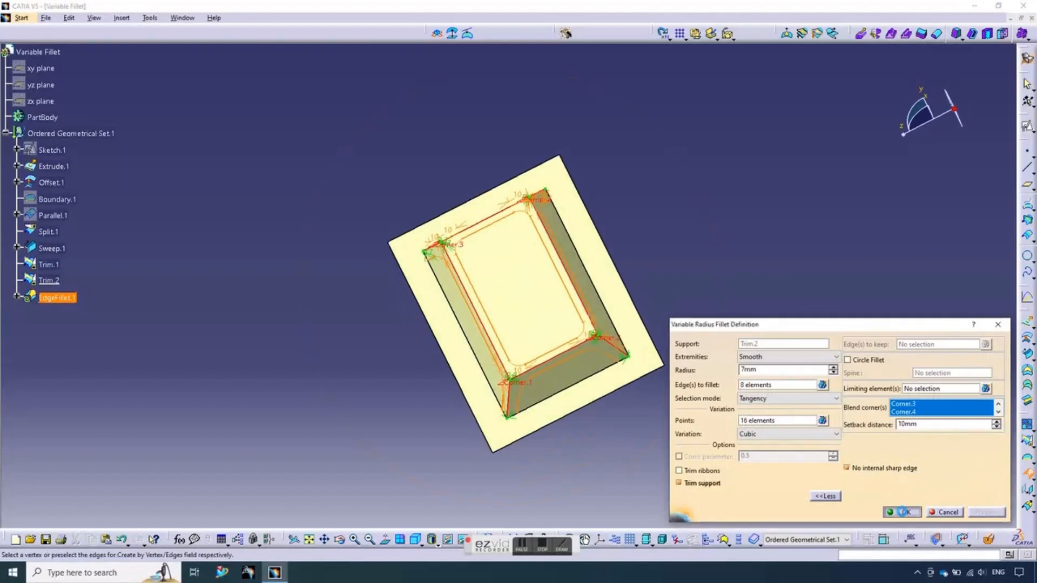
# Create a second variable radius fillet along the base edge loop where the raised walls meet the flange.
pyautogui.moveTo(687, 354); pyautogui.dragTo(708, 308, button='middle')
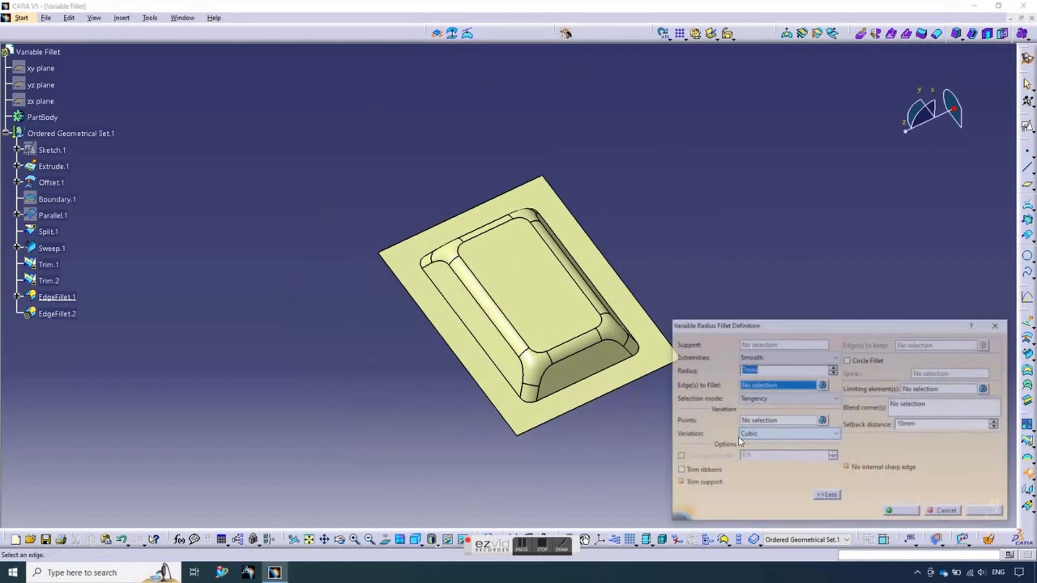
pyautogui.click(578, 380)
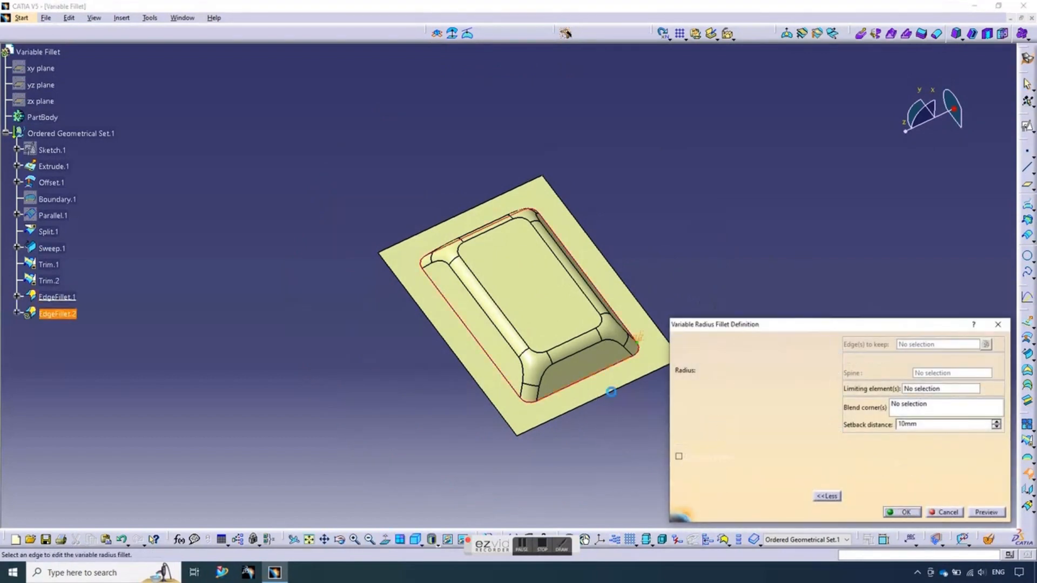
pyautogui.click(905, 512)
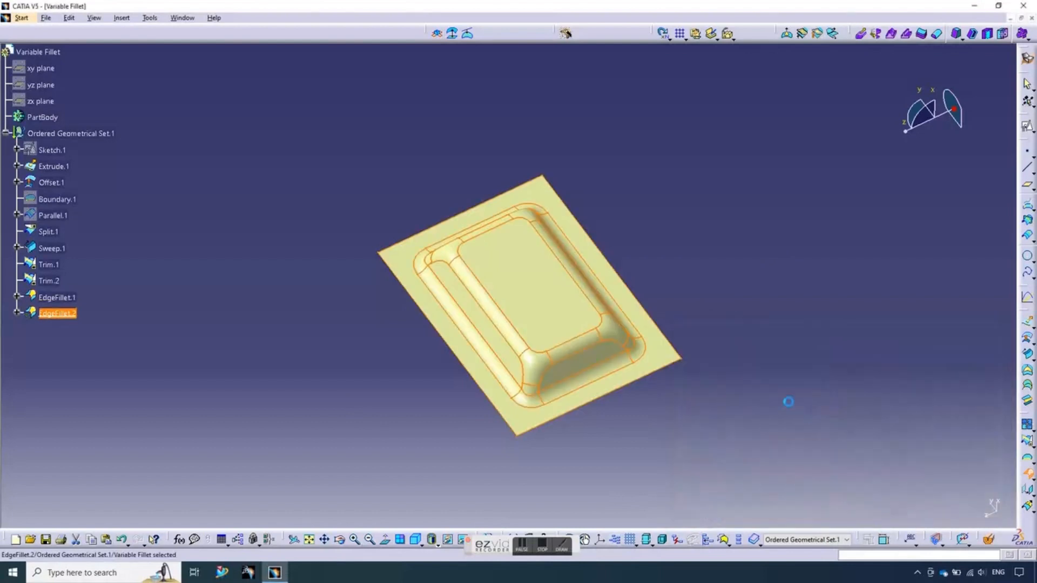
pyautogui.moveTo(724, 411); pyautogui.dragTo(589, 340, button='middle')
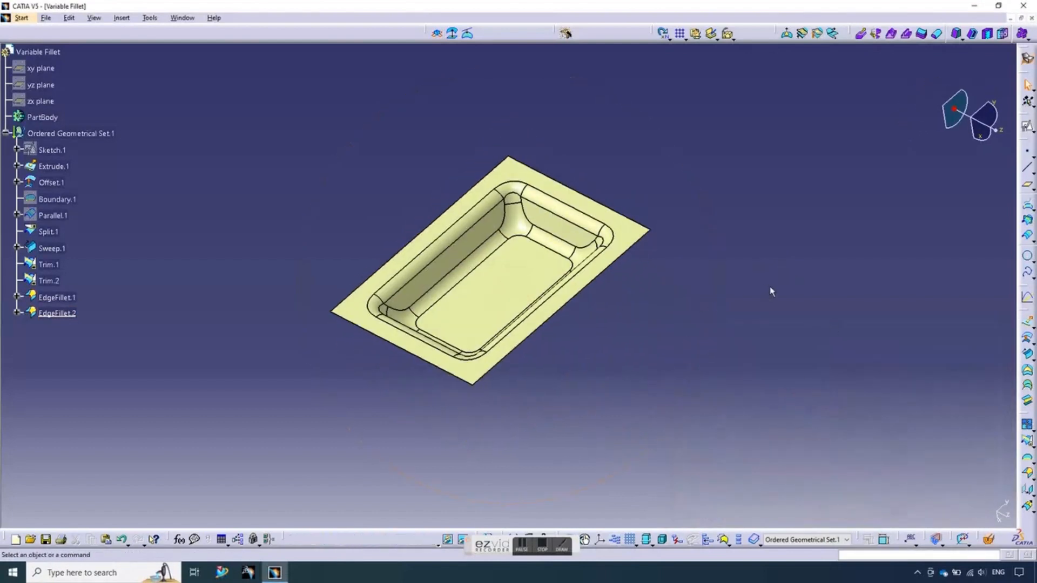
# Extract the outer edge of the filleted surface's flange as a boundary curve with Point continuity propagation.
pyautogui.click(1026, 459)
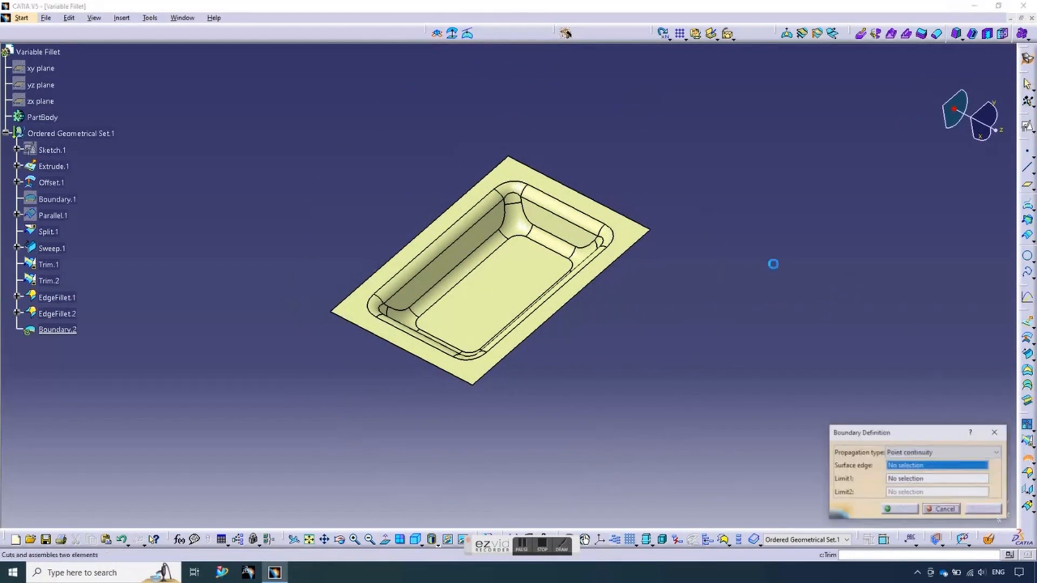
pyautogui.click(622, 216)
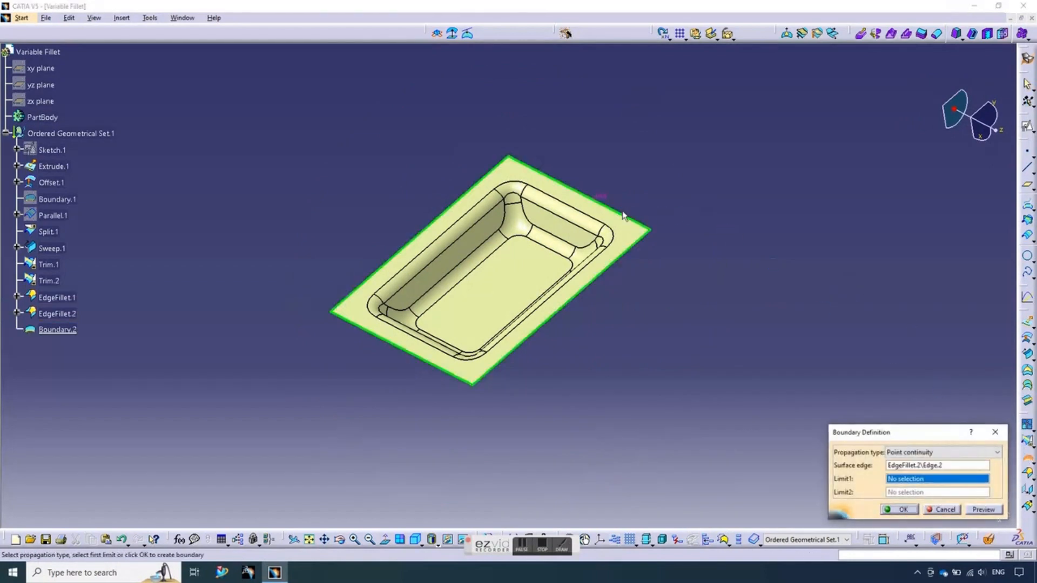
pyautogui.click(902, 510)
pyautogui.moveTo(621, 410)
pyautogui.mouseDown(button='middle')
pyautogui.moveTo(592, 393)
pyautogui.moveTo(588, 454)
pyautogui.moveTo(610, 412)
pyautogui.mouseUp(button='middle')
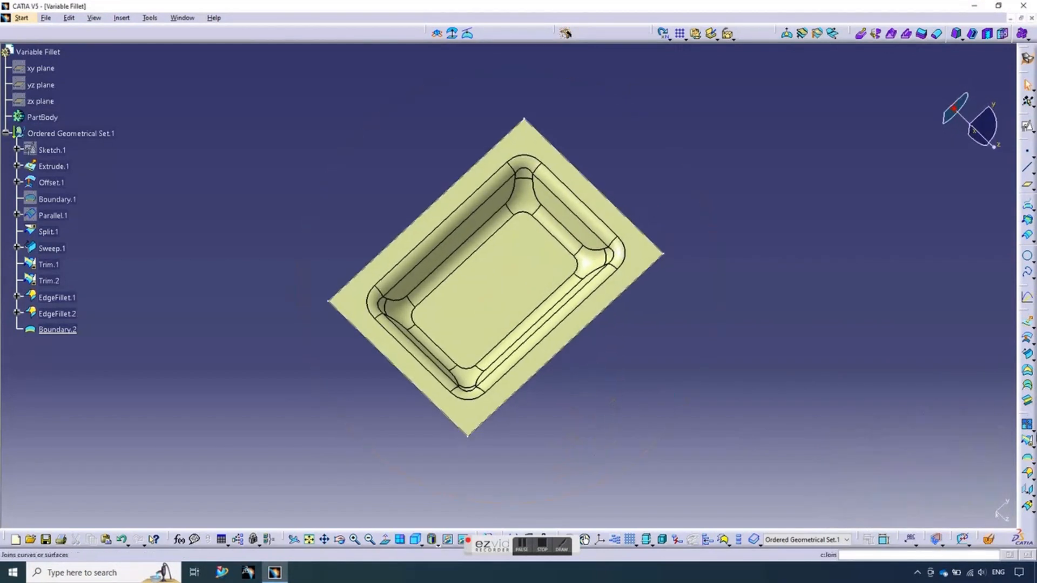
# Round the vertices of the outer boundary curve with a Corner On Support, using Corner On Vertex and a 7 mm radius.
pyautogui.click(1028, 258)
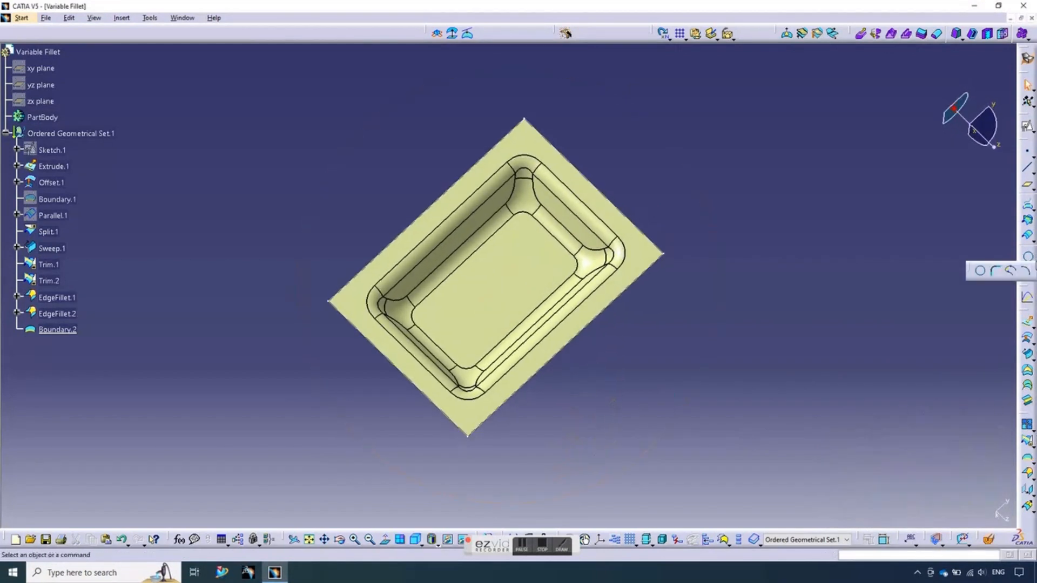
pyautogui.click(487, 420)
pyautogui.click(912, 402)
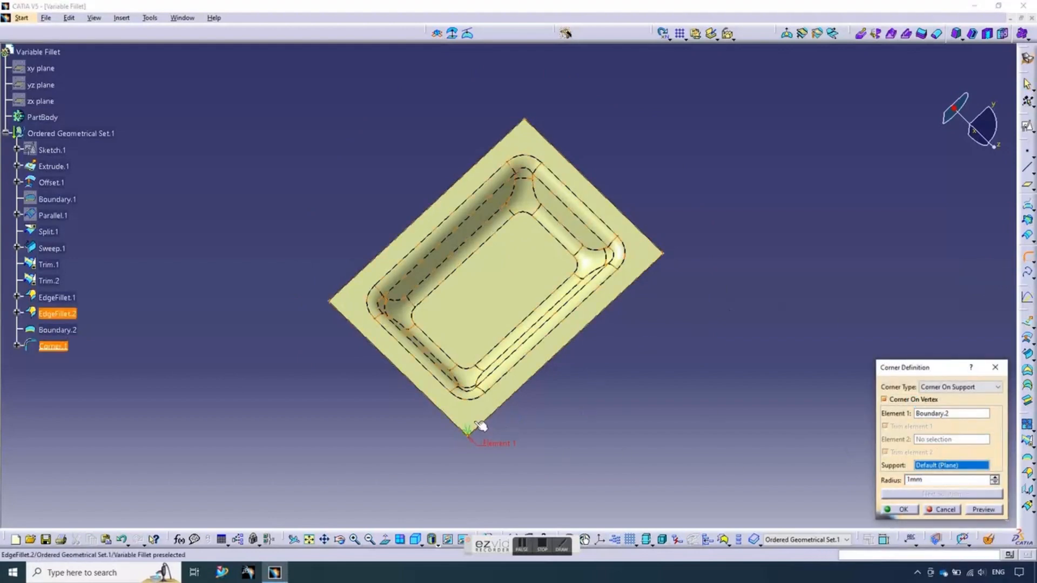
pyautogui.doubleClick(927, 480)
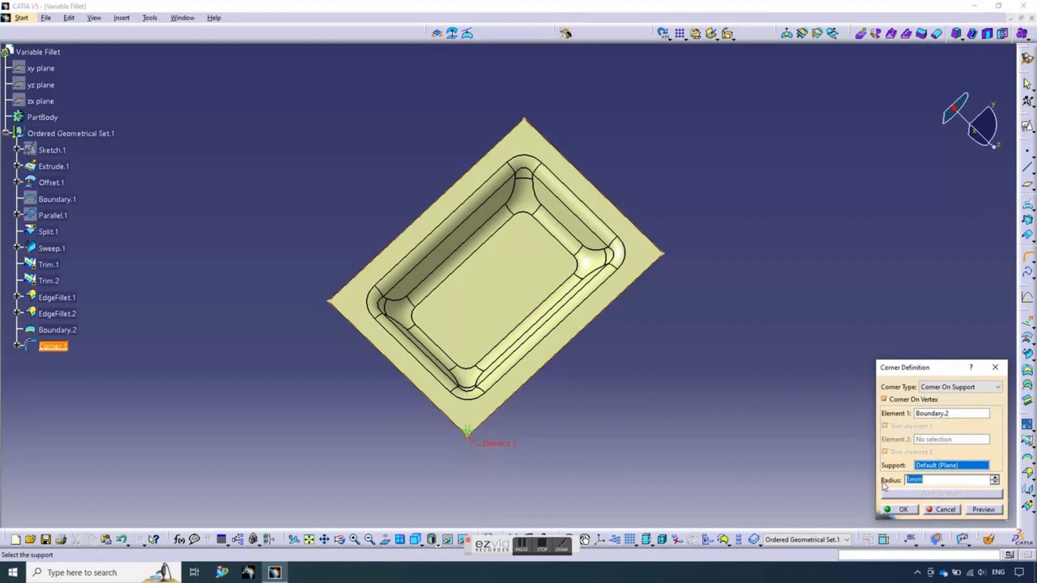
pyautogui.write('7mm')
pyautogui.click(897, 509)
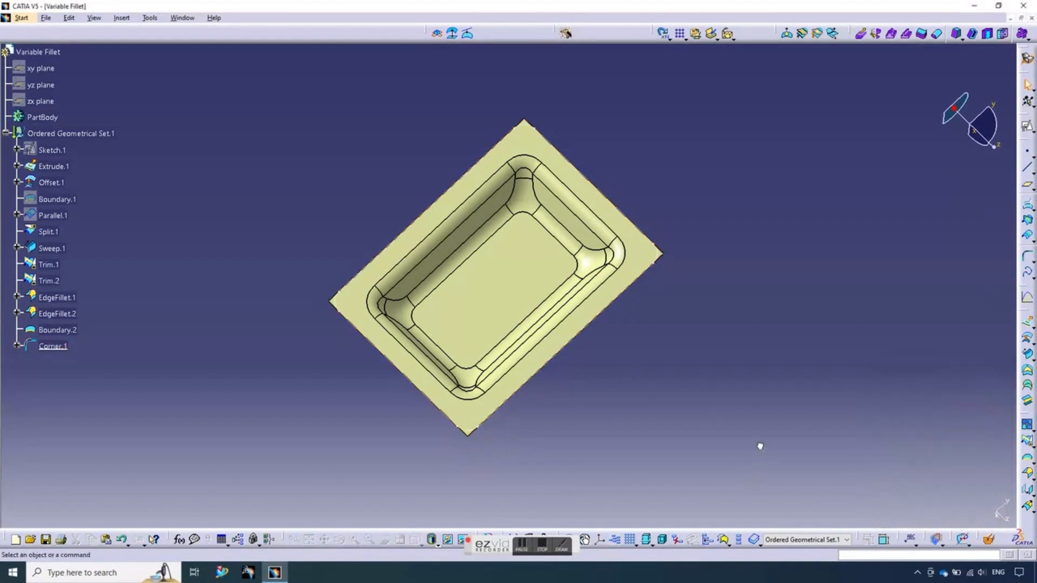
# Split the filleted surface with the rounded corner curve to round off the flange's outer corners.
pyautogui.click(1033, 446)
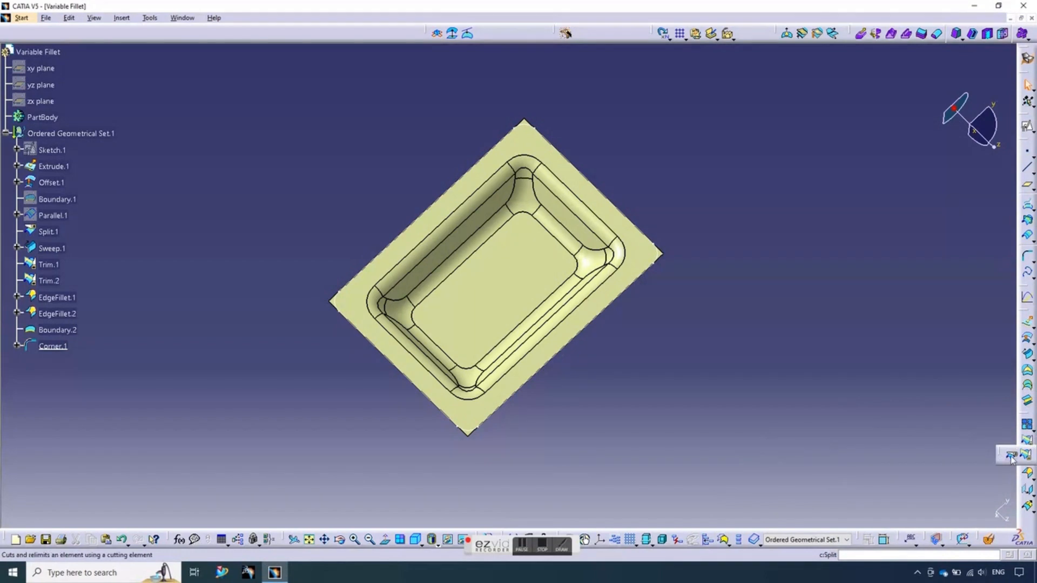
pyautogui.click(1011, 458)
pyautogui.click(467, 422)
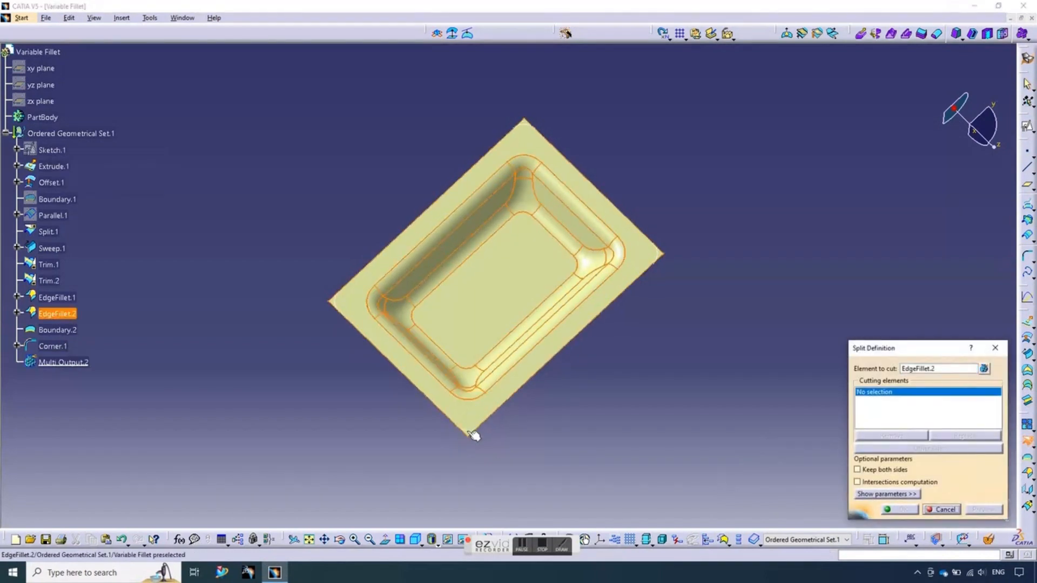
pyautogui.click(468, 432)
pyautogui.click(901, 510)
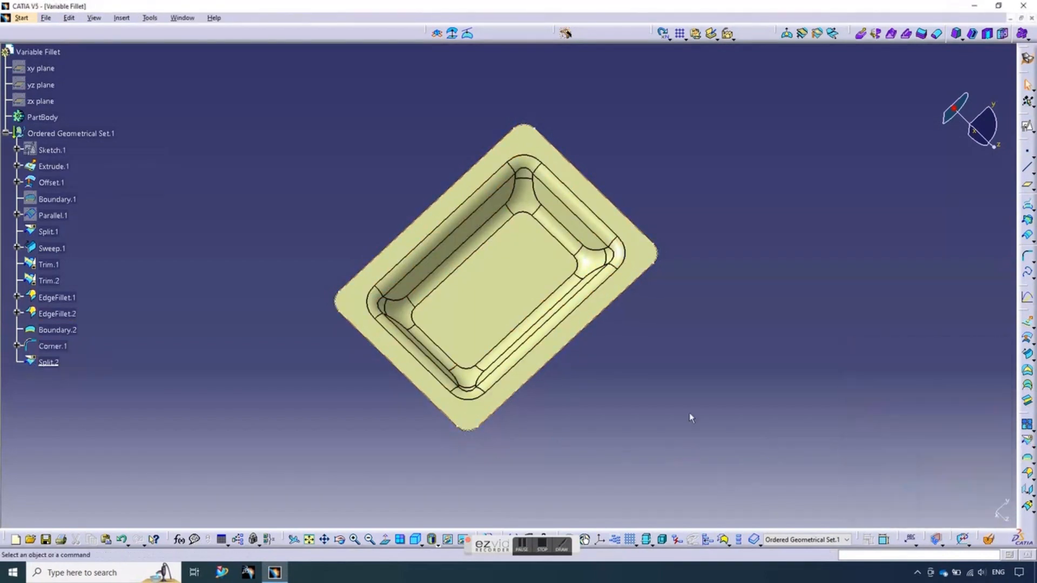
# Hide the corner curve and the outer boundary curve around the flange.
pyautogui.rightClick(529, 385)
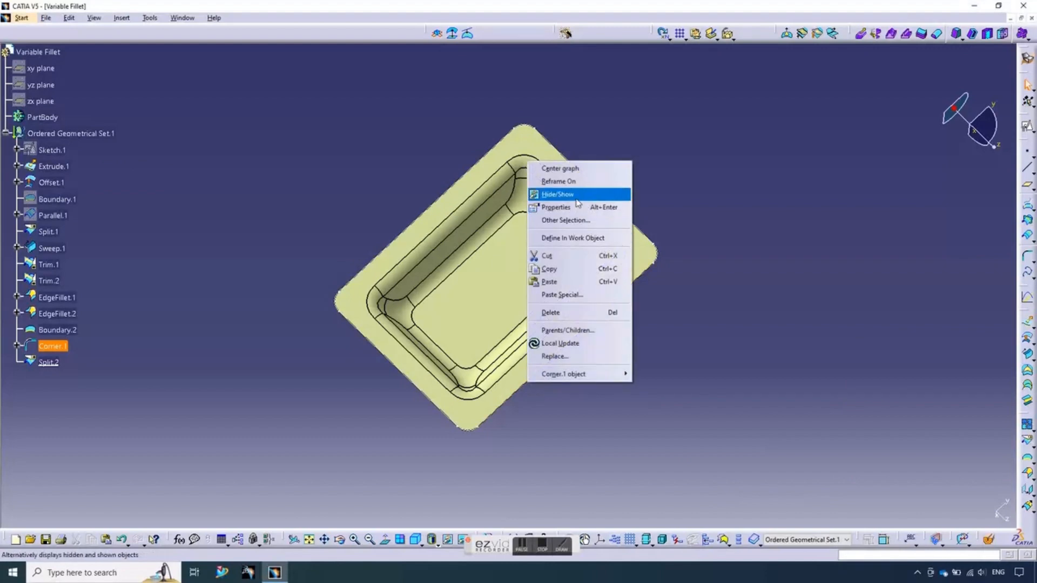
pyautogui.click(576, 199)
pyautogui.moveTo(695, 345); pyautogui.dragTo(599, 446, button='middle')
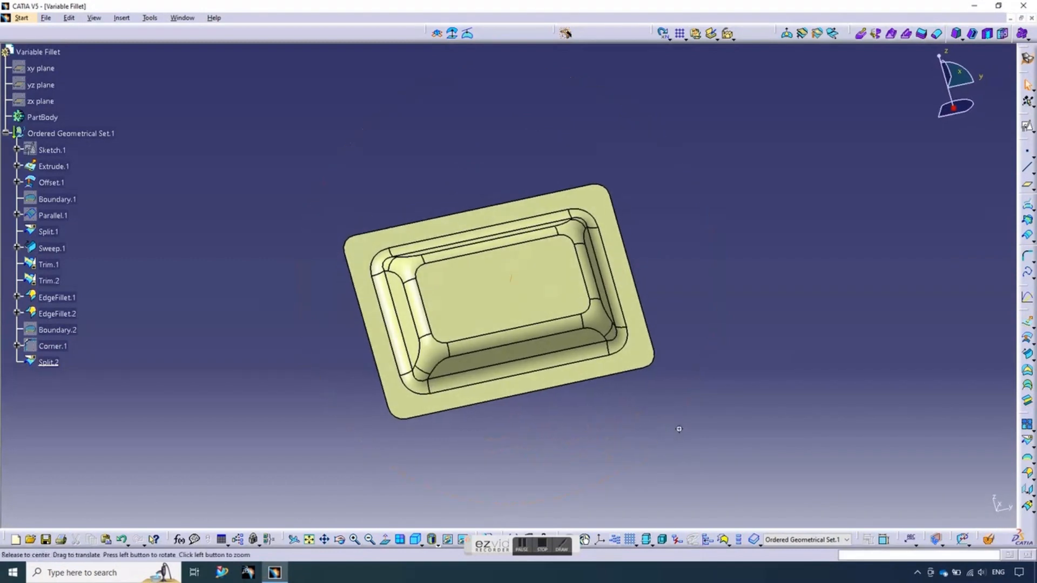
pyautogui.moveTo(676, 426); pyautogui.dragTo(581, 438, button='middle')
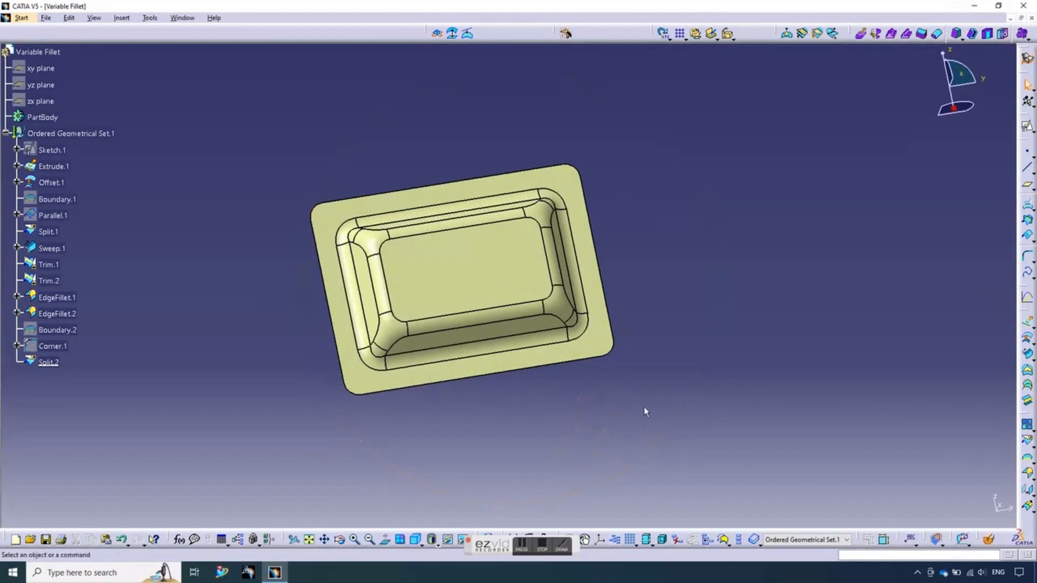
# Select the extruded base surface Extrude.1.
pyautogui.click(54, 166)
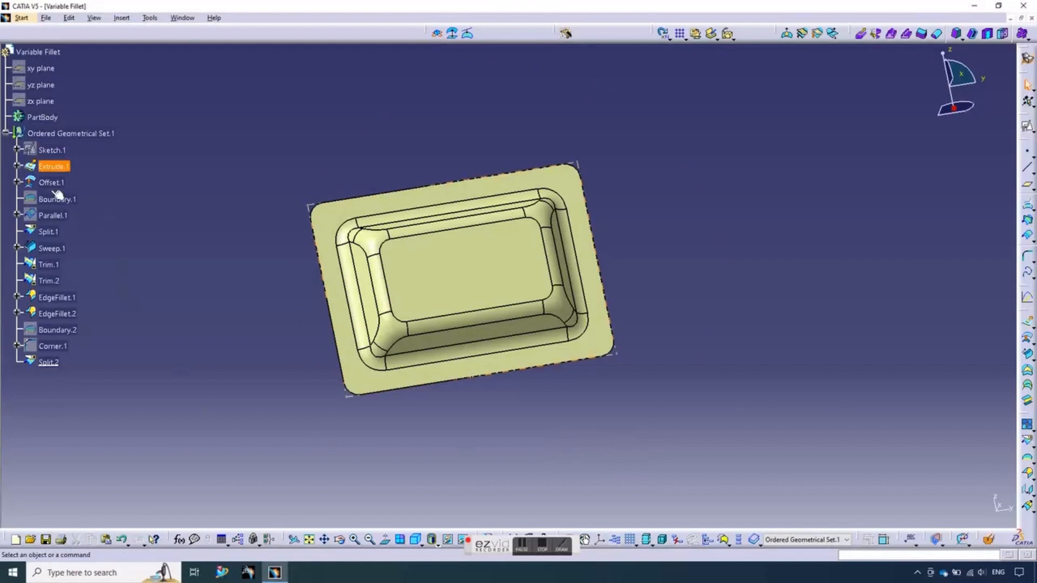